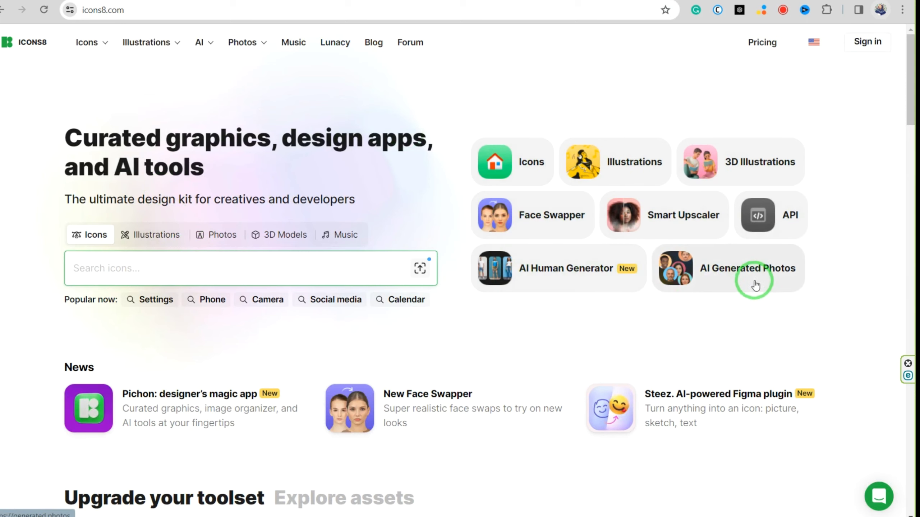
Search the Icons8 site for coins and show the matching illustrations.
{"action": "type", "text": "coins"}
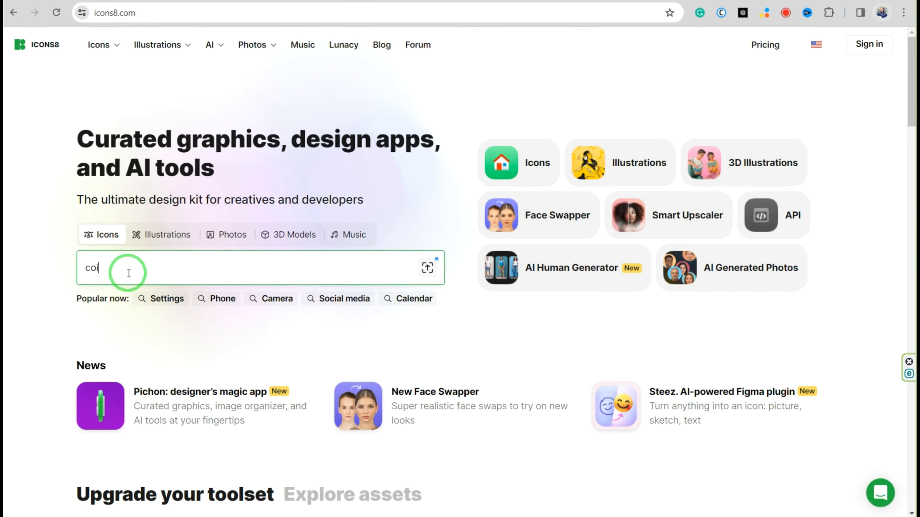
{"action": "key", "text": "Return"}
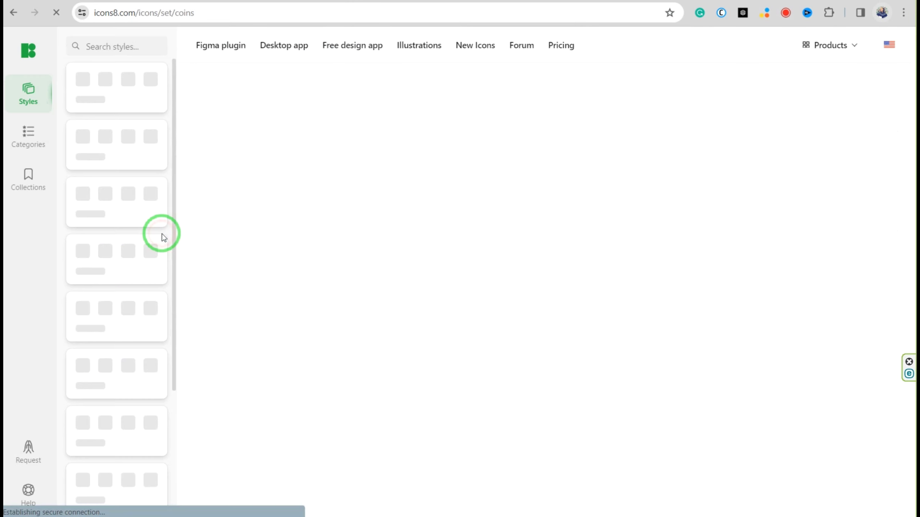
{"action": "left_click", "coordinate": [226, 92]}
{"action": "left_click", "coordinate": [233, 144]}
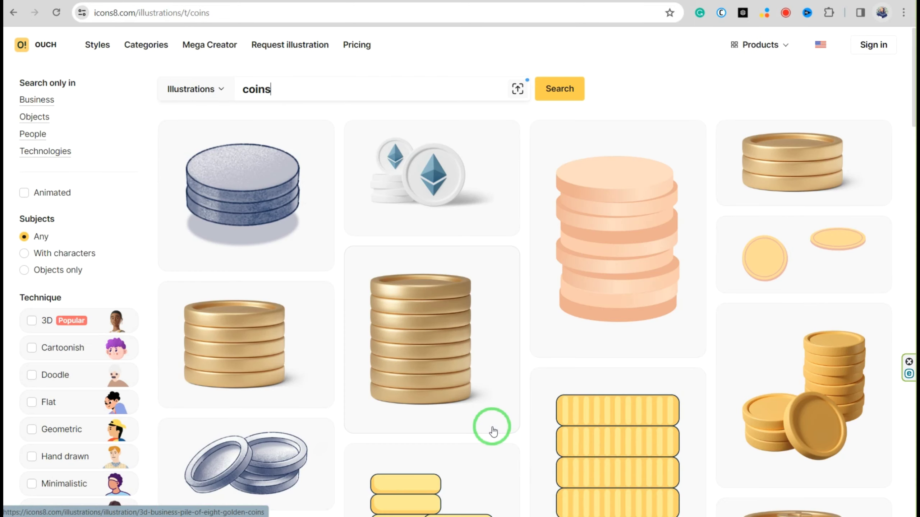
Browse the business money illustrations and download the 3D cash and coins illustration.
{"action": "scroll", "coordinate": [384, 327], "scroll_direction": "down", "scroll_amount": 12}
{"action": "scroll", "coordinate": [232, 164], "scroll_direction": "down", "scroll_amount": 5}
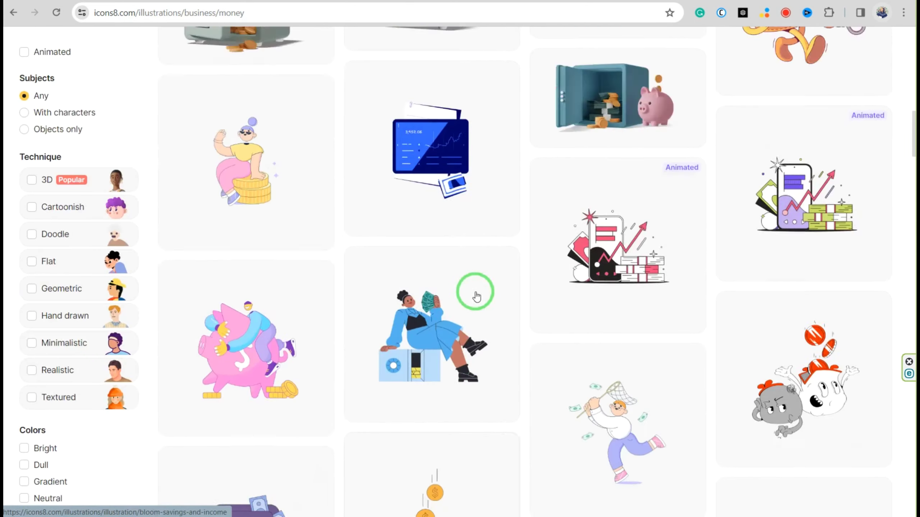
{"action": "scroll", "coordinate": [476, 294], "scroll_direction": "up", "scroll_amount": 5}
{"action": "left_click", "coordinate": [252, 170]}
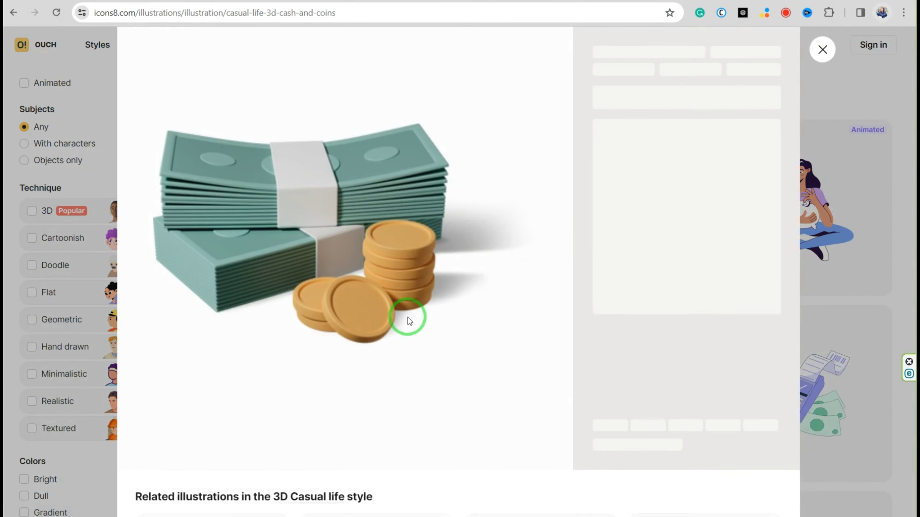
{"action": "left_click", "coordinate": [688, 117]}
{"action": "left_click", "coordinate": [618, 331]}
{"action": "left_click", "coordinate": [512, 146]}
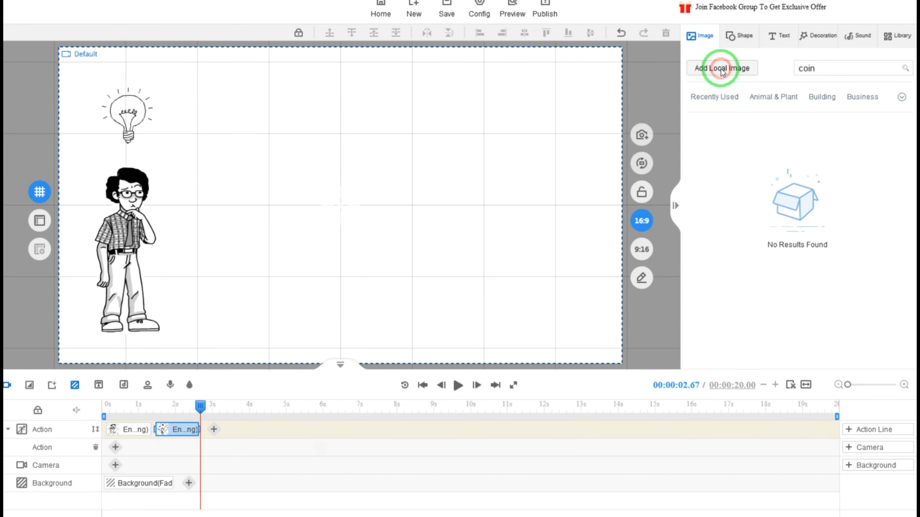
Switch to the whiteboard animation project, import the local image casual-life-3d-cash-and-coins and place it at about 371 by 282 beside the man.
{"action": "left_click", "coordinate": [722, 69]}
{"action": "left_click", "coordinate": [277, 92]}
{"action": "left_click", "coordinate": [360, 240]}
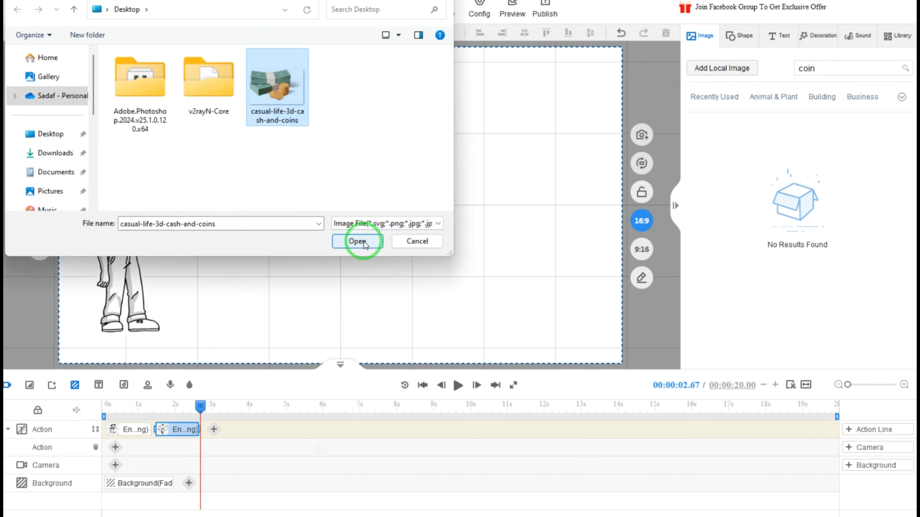
{"action": "left_click_drag", "start_coordinate": [364, 245], "coordinate": [304, 206]}
{"action": "left_click_drag", "start_coordinate": [242, 166], "coordinate": [226, 188]}
Put the cash image's clip after the light bulb's on the first action line, from 2.7 to 3.9 s, and play the animation.
{"action": "left_click_drag", "start_coordinate": [241, 469], "coordinate": [205, 431]}
{"action": "left_click", "coordinate": [162, 431]}
{"action": "left_click", "coordinate": [238, 430]}
{"action": "left_click", "coordinate": [458, 385]}
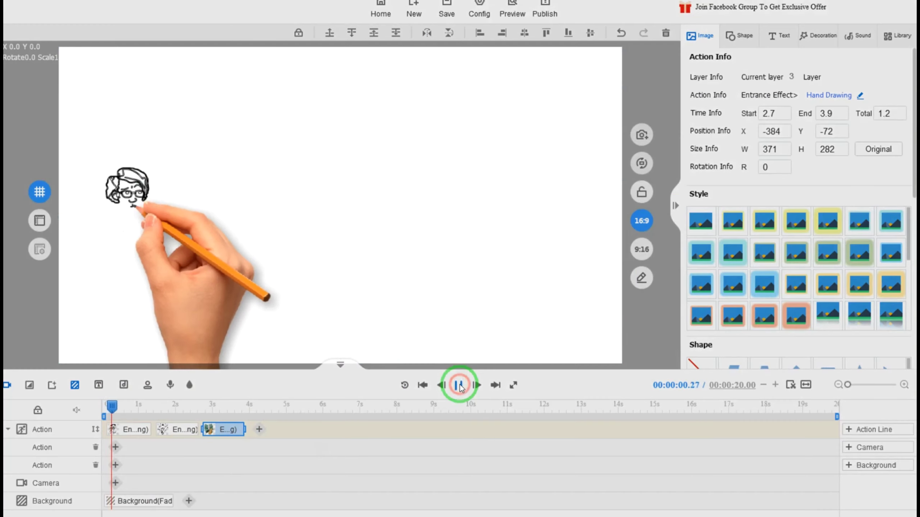
Replace the cash picture with the recently used money image at about 284 by 188 beside the man, with a 1.0 s clip.
{"action": "left_click", "coordinate": [695, 38]}
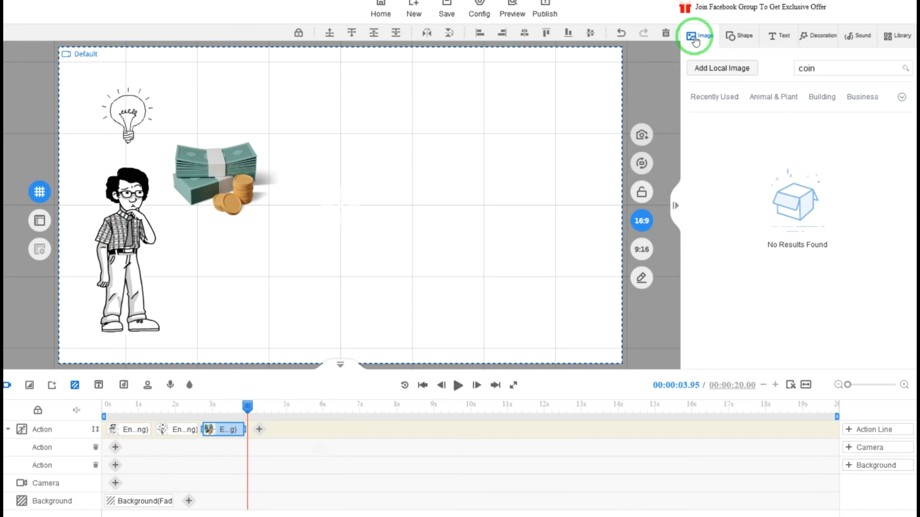
{"action": "left_click", "coordinate": [711, 97]}
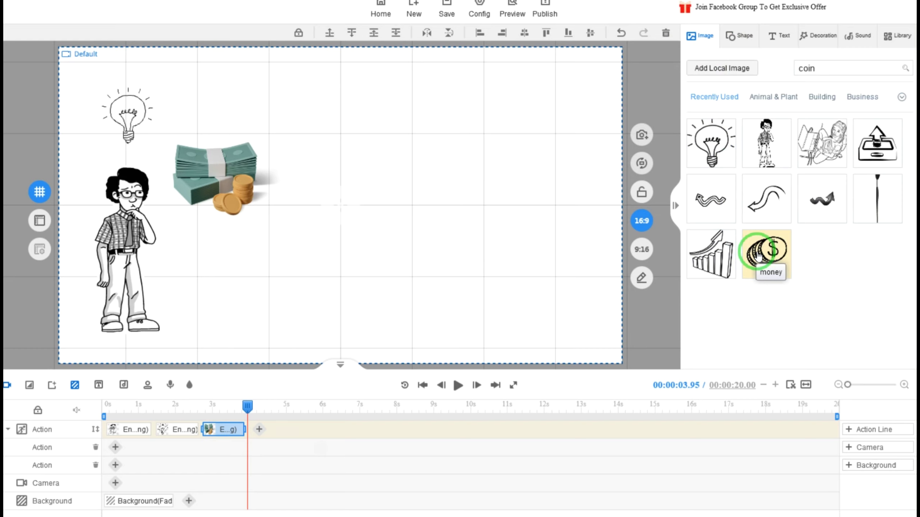
{"action": "left_click", "coordinate": [758, 255]}
{"action": "left_click_drag", "start_coordinate": [304, 238], "coordinate": [224, 181]}
{"action": "left_click_drag", "start_coordinate": [248, 202], "coordinate": [258, 206]}
{"action": "left_click_drag", "start_coordinate": [282, 430], "coordinate": [237, 430]}
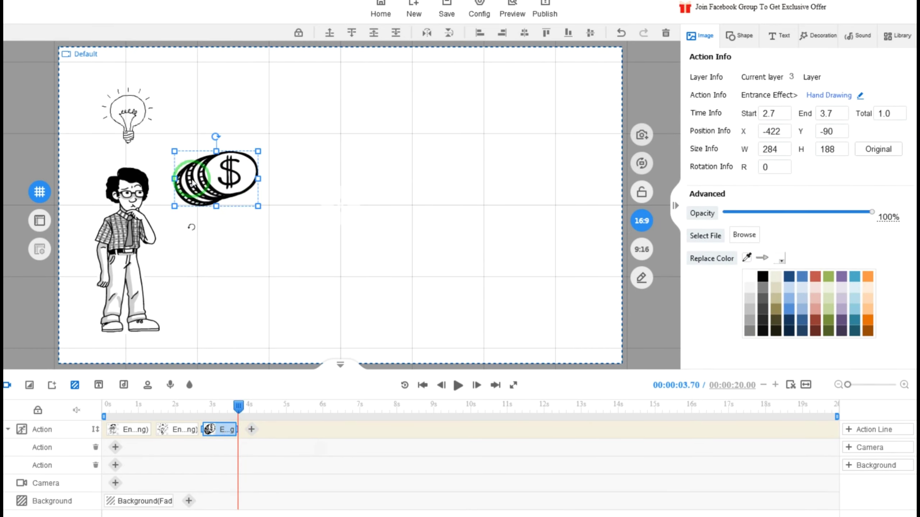
{"action": "left_click_drag", "start_coordinate": [221, 180], "coordinate": [217, 177]}
Add the rising bar chart image, enlarge it to about 716 by 616 at the canvas's lower middle, and shorten its clip to 0.9 s.
{"action": "left_click", "coordinate": [700, 35]}
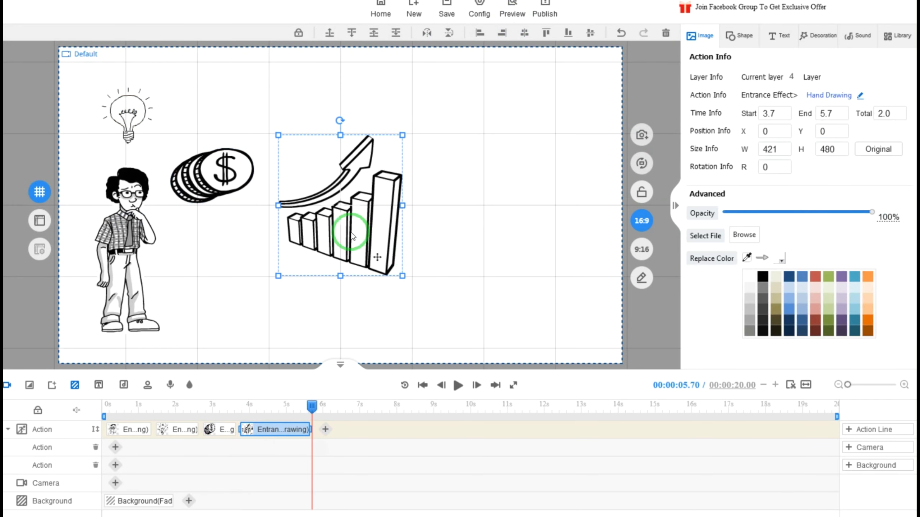
{"action": "left_click_drag", "start_coordinate": [352, 234], "coordinate": [353, 270]}
{"action": "left_click_drag", "start_coordinate": [403, 313], "coordinate": [490, 352]}
{"action": "left_click_drag", "start_coordinate": [439, 295], "coordinate": [408, 306]}
{"action": "left_click_drag", "start_coordinate": [311, 430], "coordinate": [296, 433]}
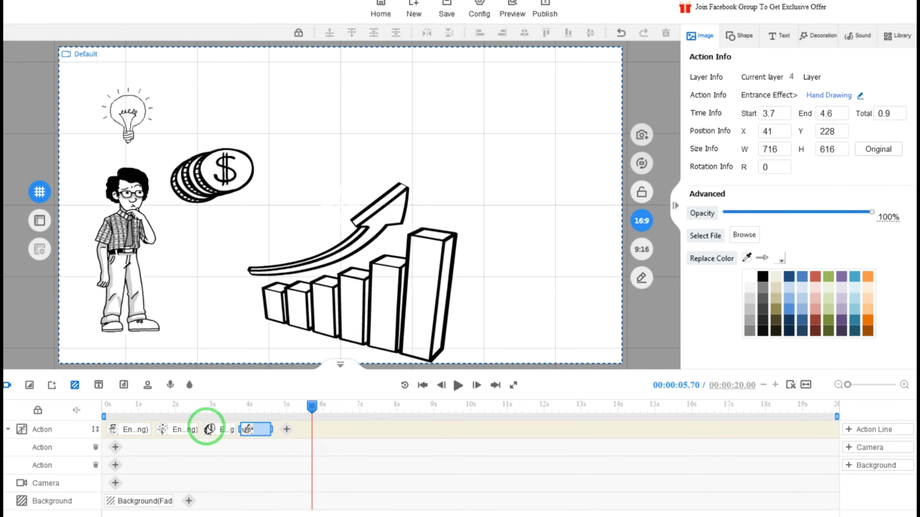
Lengthen the coins clip to 2.0 s and play the animation.
{"action": "left_click", "coordinate": [209, 430]}
{"action": "left_click", "coordinate": [459, 386]}
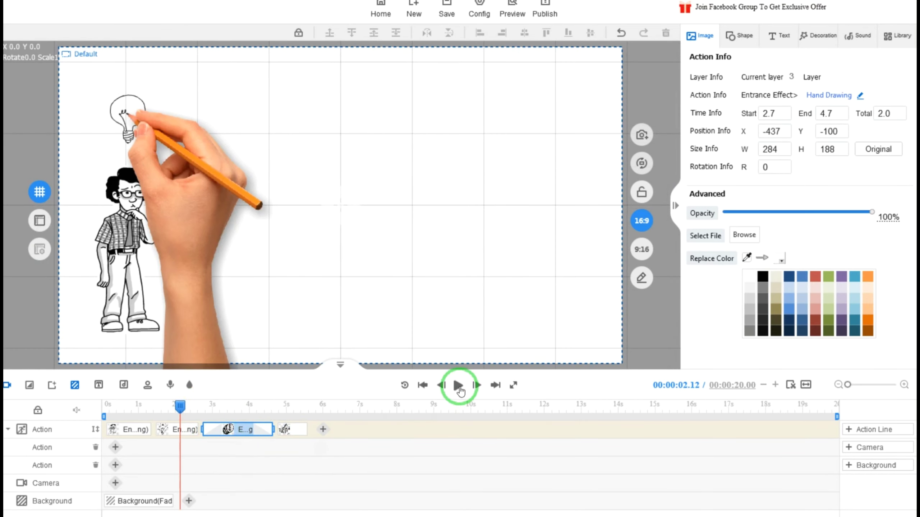
Change the bar chart's entrance effect to Hand From Bottom and play it back.
{"action": "left_click", "coordinate": [289, 432]}
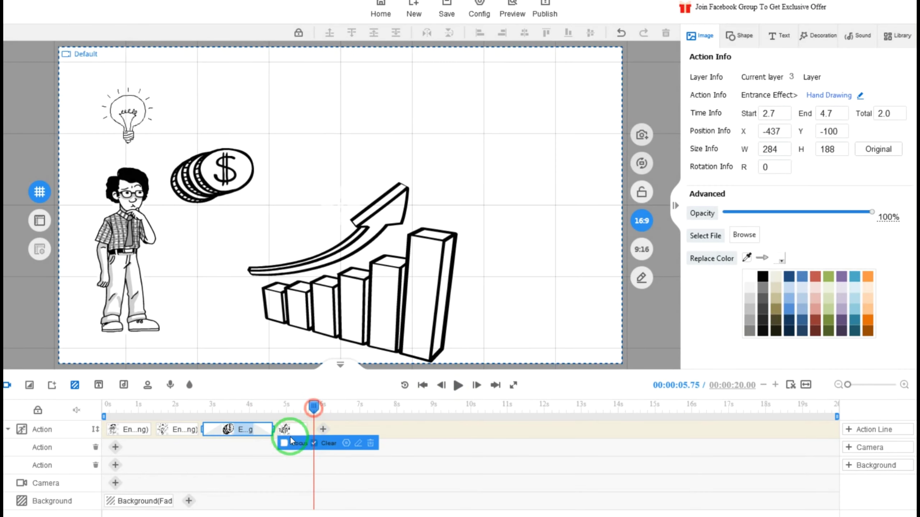
{"action": "left_click", "coordinate": [358, 443]}
{"action": "left_click", "coordinate": [260, 221]}
{"action": "left_click", "coordinate": [657, 450]}
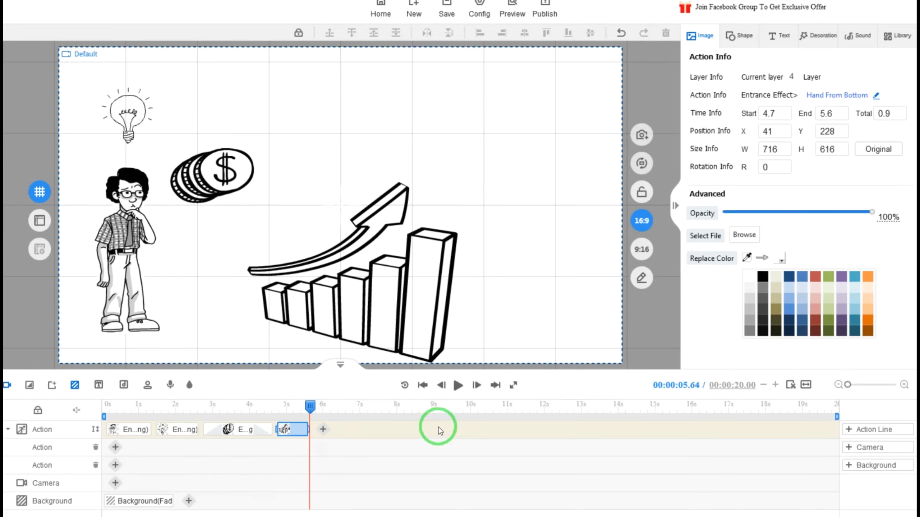
{"action": "left_click", "coordinate": [275, 406]}
{"action": "left_click", "coordinate": [458, 386]}
{"action": "left_click", "coordinate": [330, 407]}
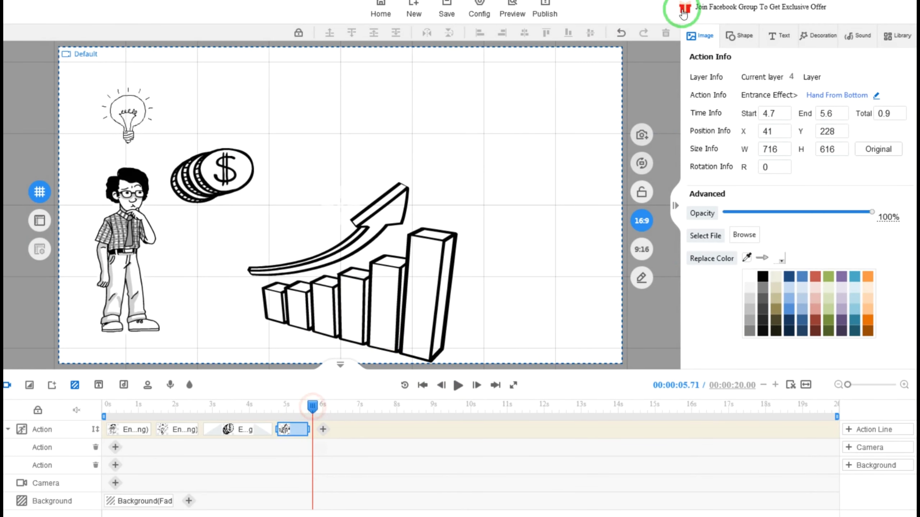
Add the title WHITEBOARD ANIMATION in the Intro Rust G Base 2 font and place it across the top of the canvas.
{"action": "left_click", "coordinate": [780, 38]}
{"action": "left_click", "coordinate": [803, 263]}
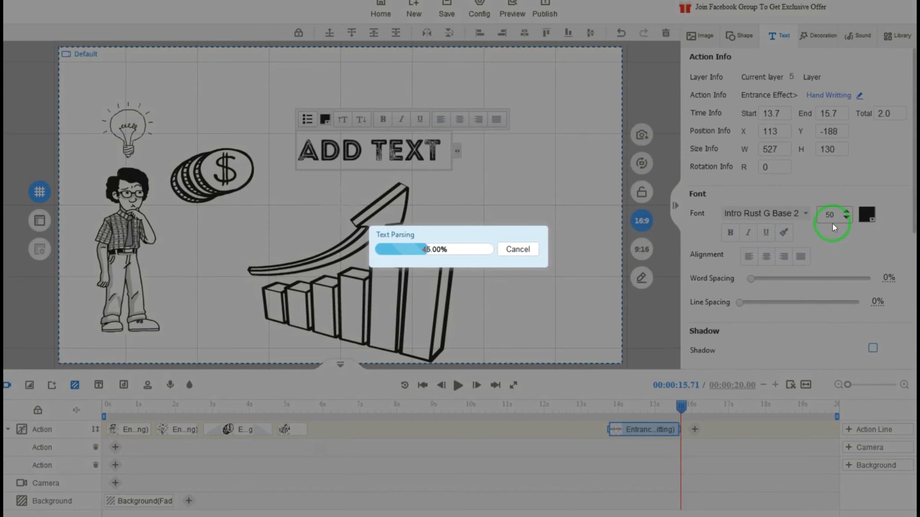
{"action": "triple_click", "coordinate": [423, 156]}
{"action": "type", "text": "WHITEBOAR"}
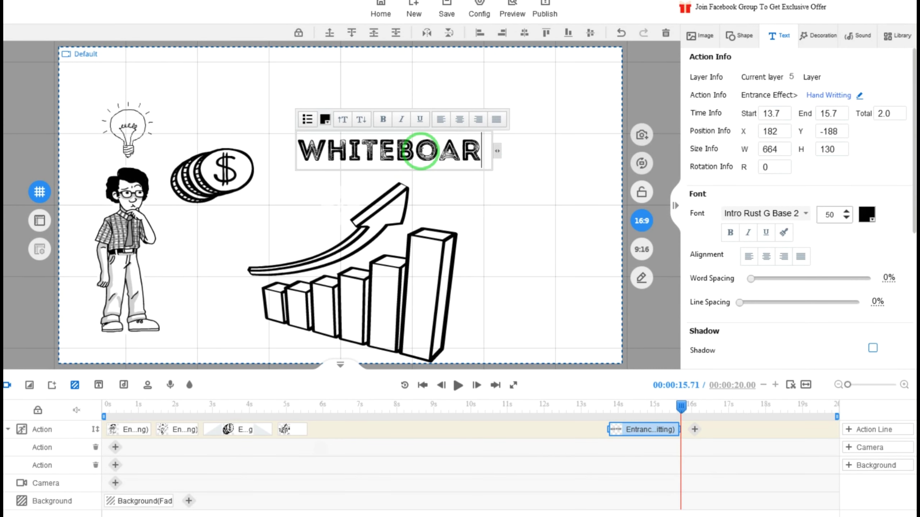
{"action": "left_click", "coordinate": [317, 165]}
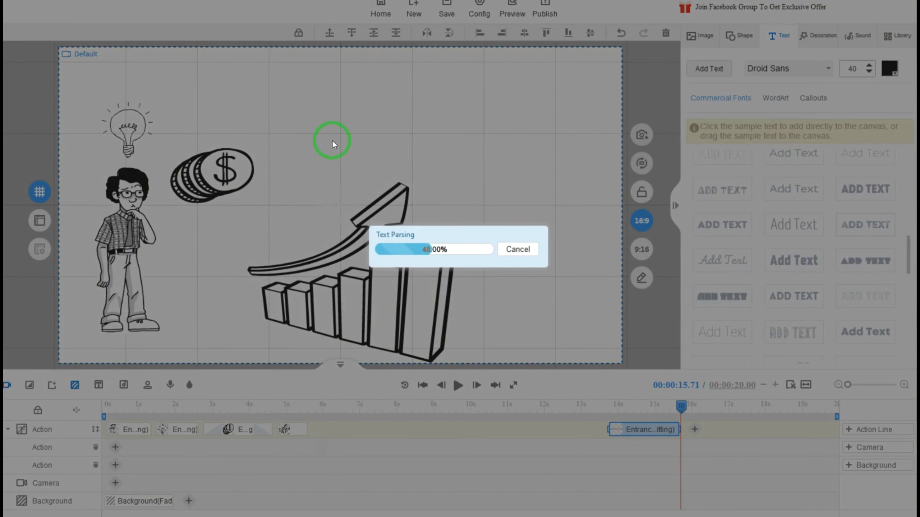
{"action": "left_click_drag", "start_coordinate": [329, 140], "coordinate": [187, 69]}
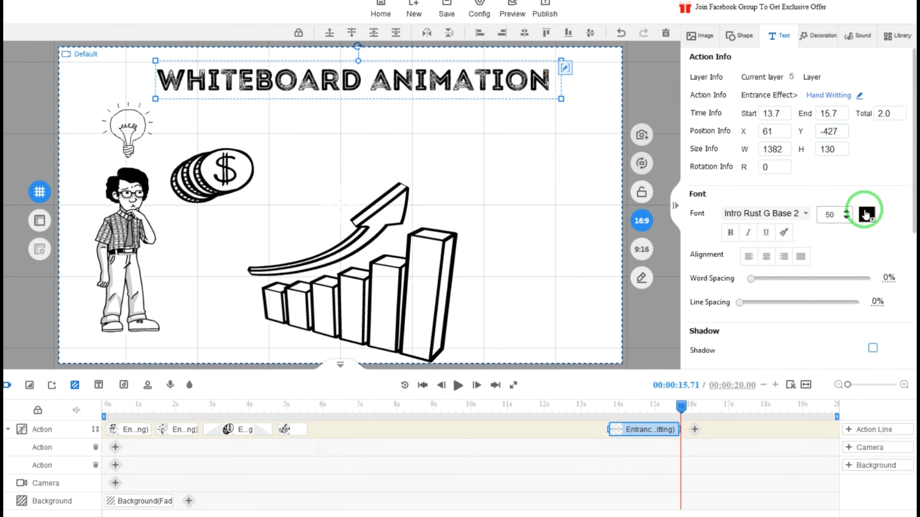
Color the title red, time its clip from 4.9 to 6.1 s right after the chart's, and play the animation.
{"action": "left_click", "coordinate": [866, 215]}
{"action": "left_click", "coordinate": [708, 355]}
{"action": "left_click_drag", "start_coordinate": [601, 431], "coordinate": [497, 379]}
{"action": "left_click", "coordinate": [453, 391]}
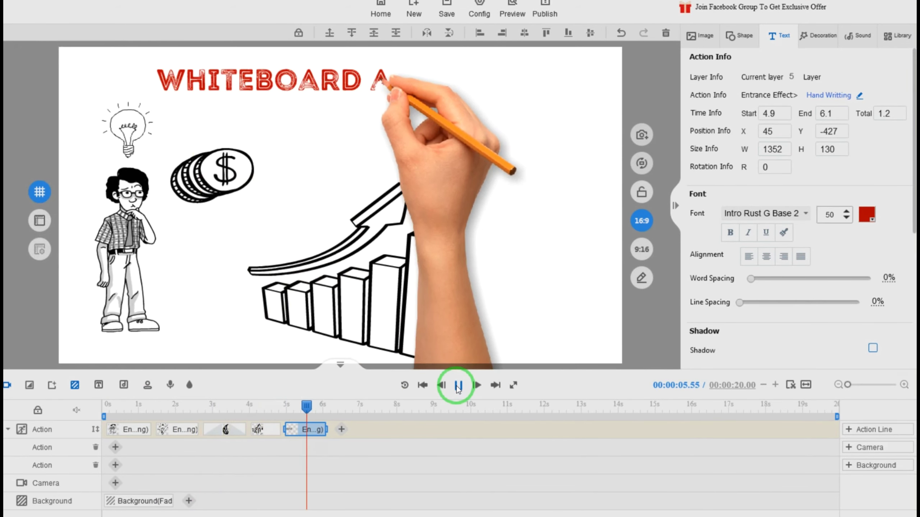
{"action": "left_click", "coordinate": [458, 387]}
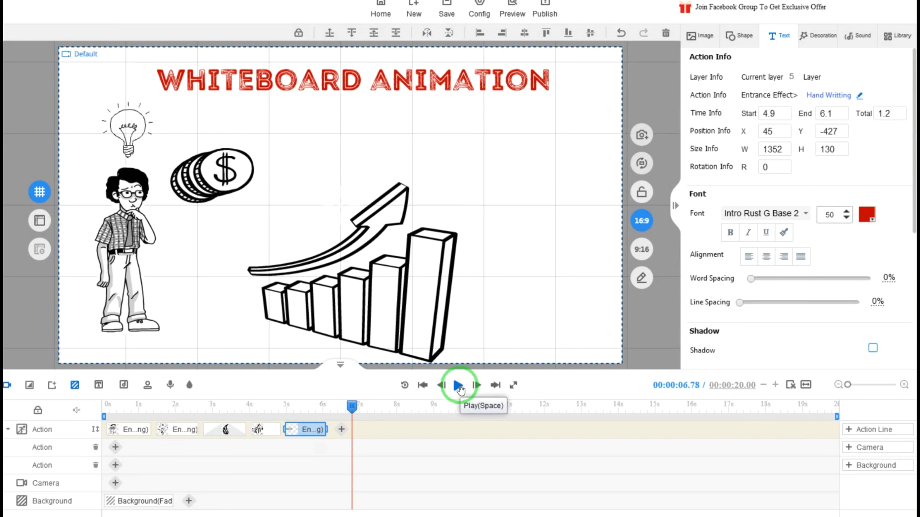
{"action": "left_click_drag", "start_coordinate": [339, 213], "coordinate": [396, 214]}
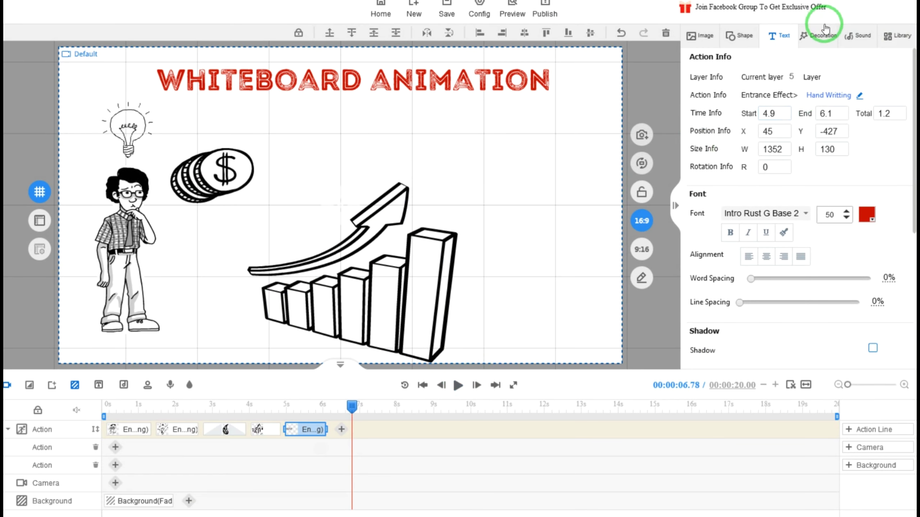
Add the gold trophy with the red ribbon from the Awards decorations and place it to the upper right of the bar chart.
{"action": "left_click", "coordinate": [818, 35]}
{"action": "left_click", "coordinate": [829, 162]}
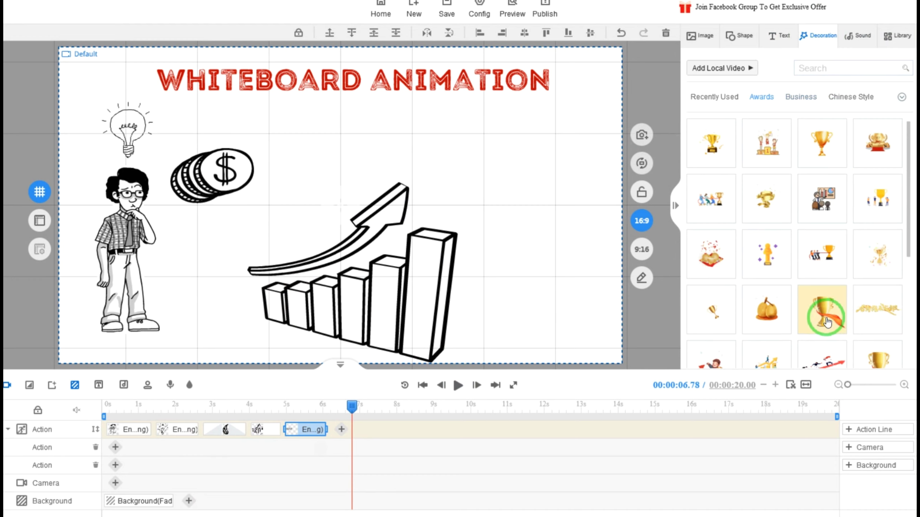
{"action": "left_click", "coordinate": [831, 328]}
{"action": "left_click_drag", "start_coordinate": [347, 209], "coordinate": [554, 160]}
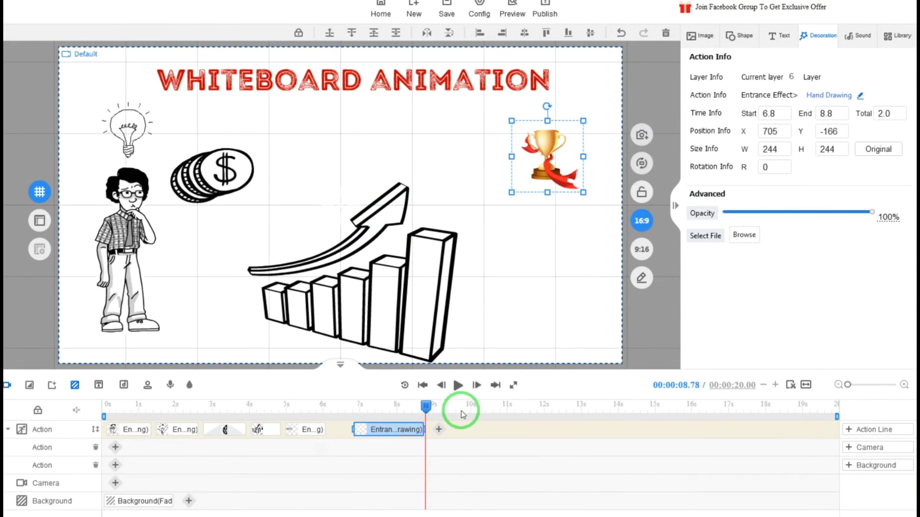
Change the trophy's entrance effect to Click.
{"action": "double_click", "coordinate": [408, 430]}
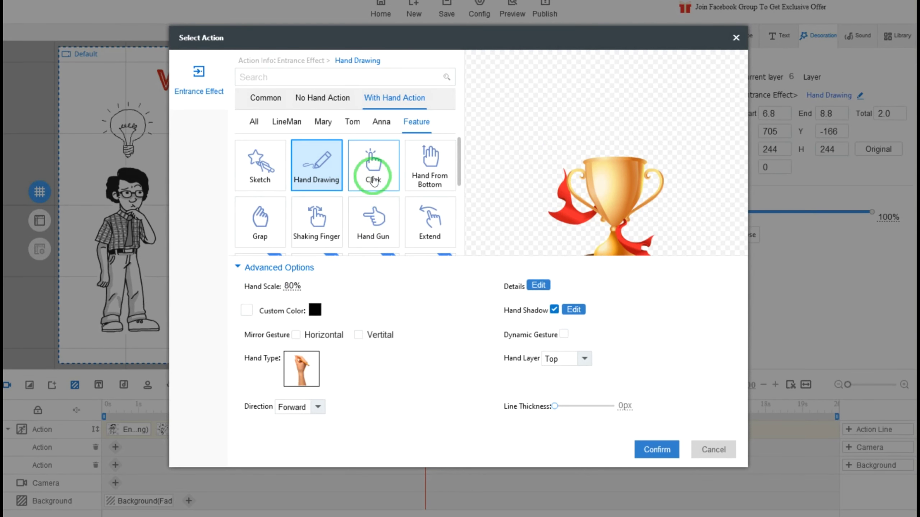
{"action": "left_click", "coordinate": [373, 180]}
{"action": "left_click", "coordinate": [657, 449]}
Enlarge the trophy to about 390 by 387 and time its clip from 6.1 to 7.5 s.
{"action": "left_click_drag", "start_coordinate": [507, 200], "coordinate": [476, 236]}
{"action": "left_click_drag", "start_coordinate": [528, 186], "coordinate": [550, 169]}
{"action": "left_click_drag", "start_coordinate": [422, 430], "coordinate": [376, 430]}
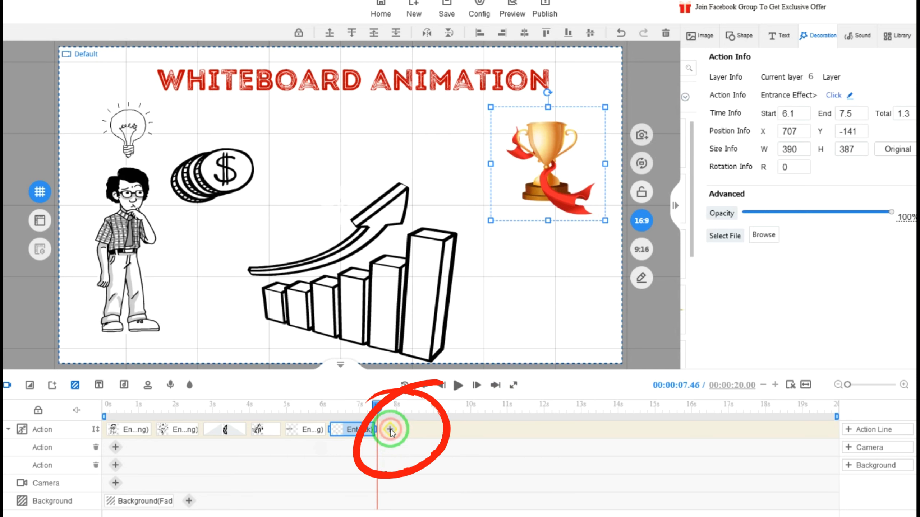
Add a Turn Page clear effect without a hand directly after the trophy's clip.
{"action": "left_click", "coordinate": [390, 430]}
{"action": "left_click", "coordinate": [199, 203]}
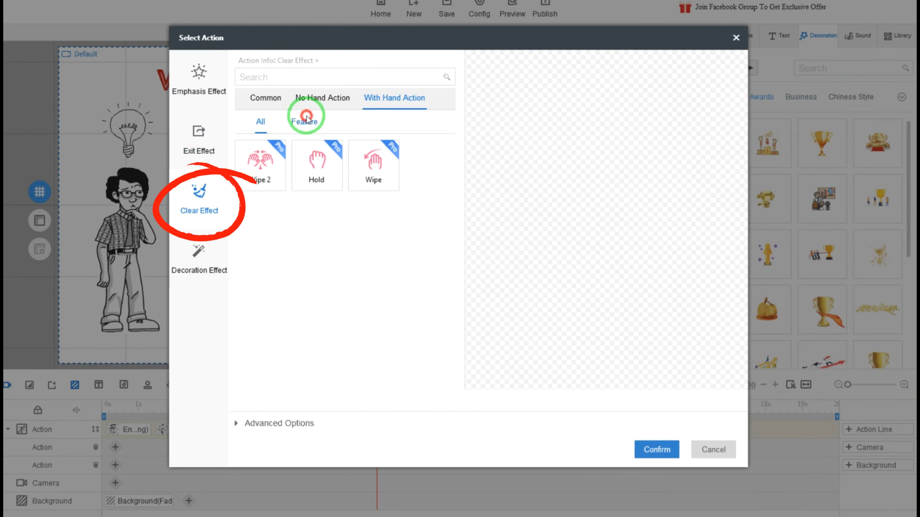
{"action": "left_click", "coordinate": [311, 104]}
{"action": "left_click", "coordinate": [317, 165]}
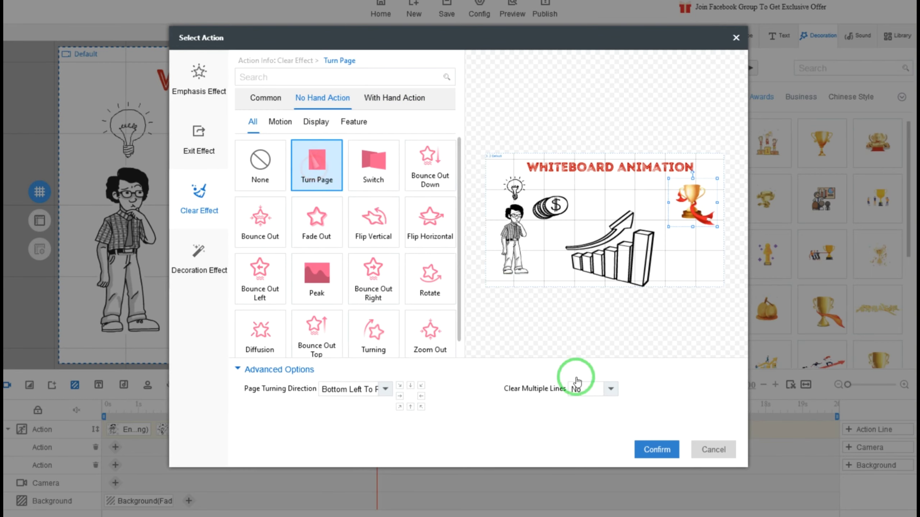
{"action": "left_click", "coordinate": [656, 450]}
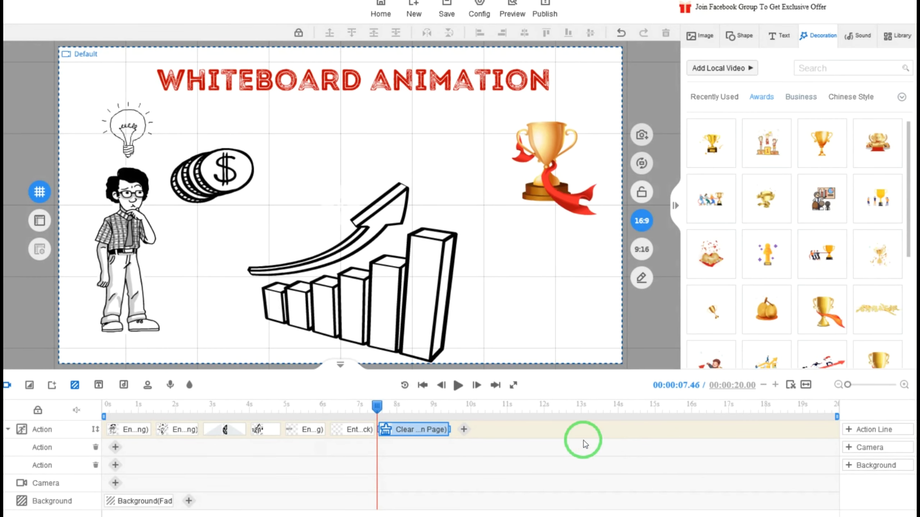
Play the animation from about 6.3 s to check the trophy's entrance and the page turn.
{"action": "left_click_drag", "start_coordinate": [379, 404], "coordinate": [332, 405]}
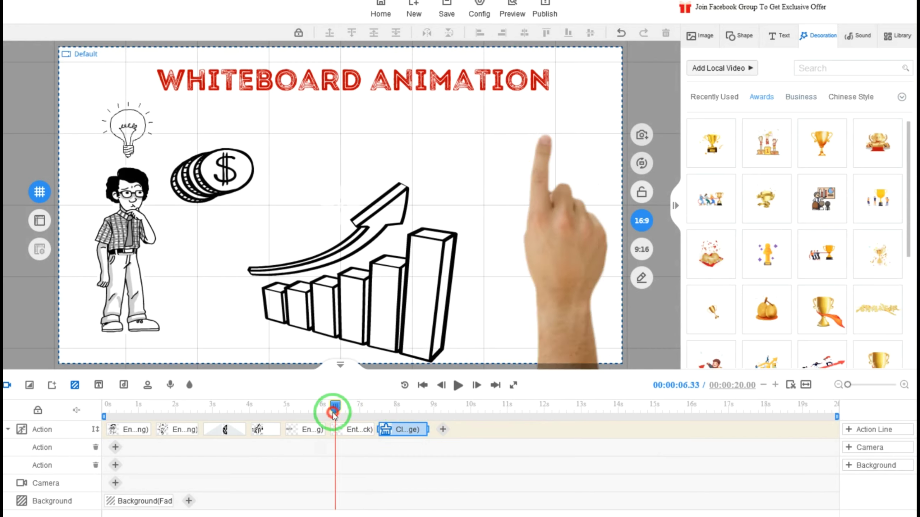
{"action": "left_click", "coordinate": [457, 386]}
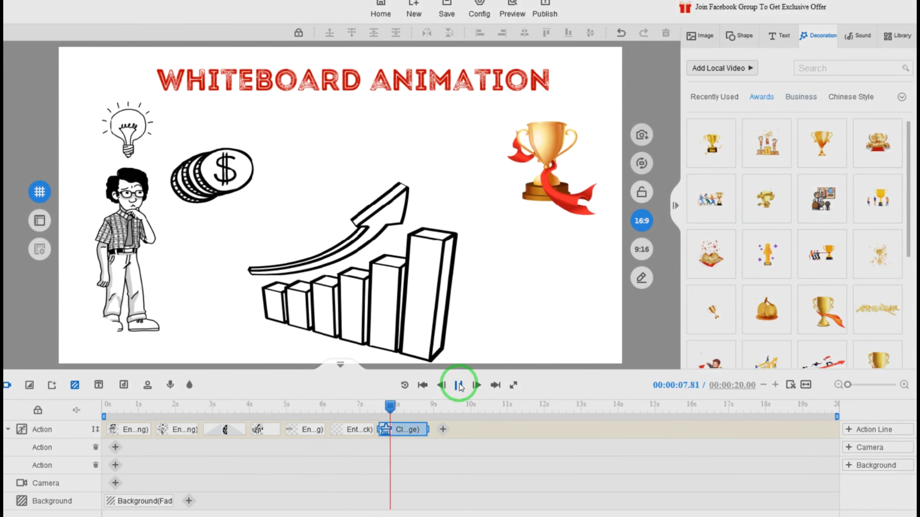
{"action": "left_click", "coordinate": [459, 386]}
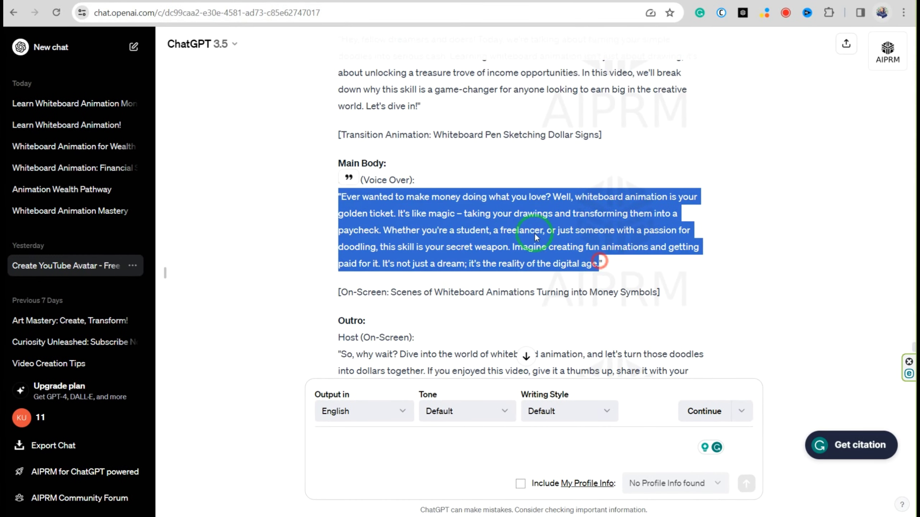
Copy the selected main-body voice-over paragraph and open elevenlabs.io in a new browser tab.
{"action": "right_click", "coordinate": [478, 222]}
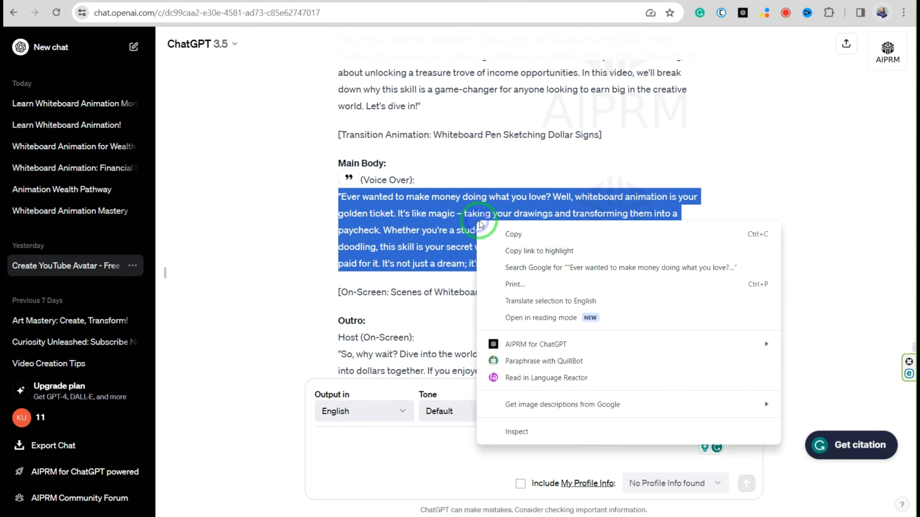
{"action": "left_click", "coordinate": [501, 234]}
{"action": "left_click", "coordinate": [747, 0]}
{"action": "left_click", "coordinate": [602, 12]}
{"action": "type", "text": "e"}
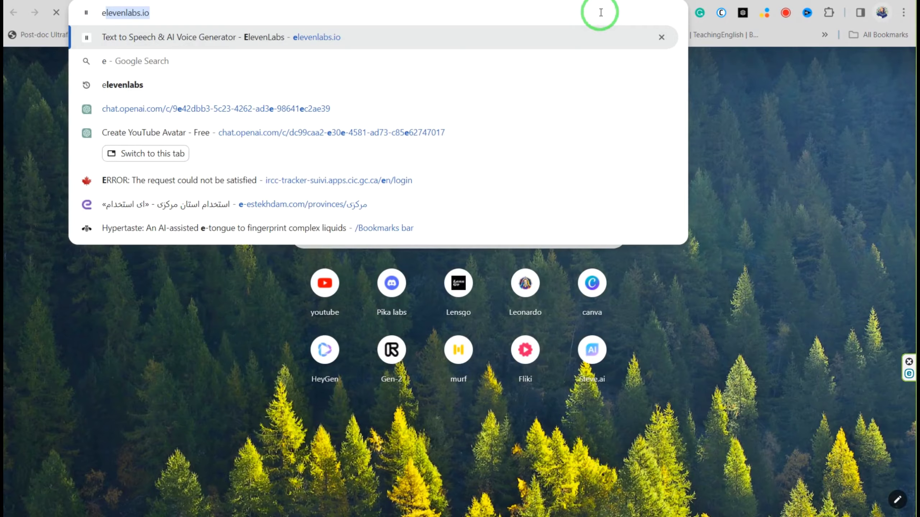
{"action": "key", "text": "Return"}
Sign in to ElevenLabs with the Google account and put the copied voice-over text into Speech Synthesis.
{"action": "left_click", "coordinate": [130, 425]}
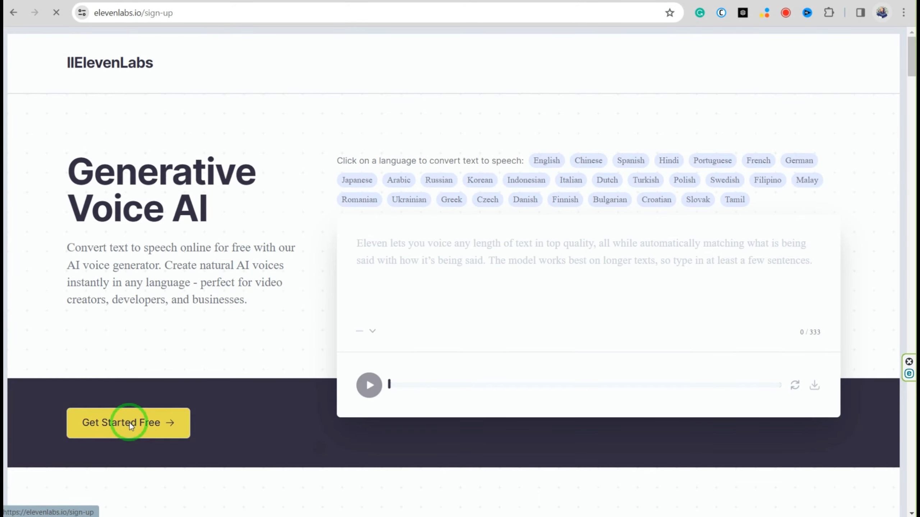
{"action": "left_click", "coordinate": [721, 117]}
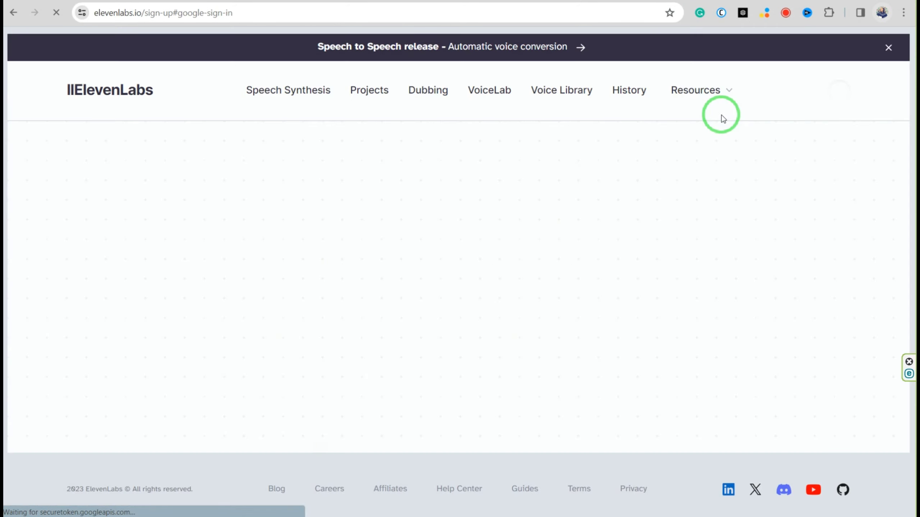
{"action": "scroll", "coordinate": [163, 391], "scroll_direction": "down", "scroll_amount": 3}
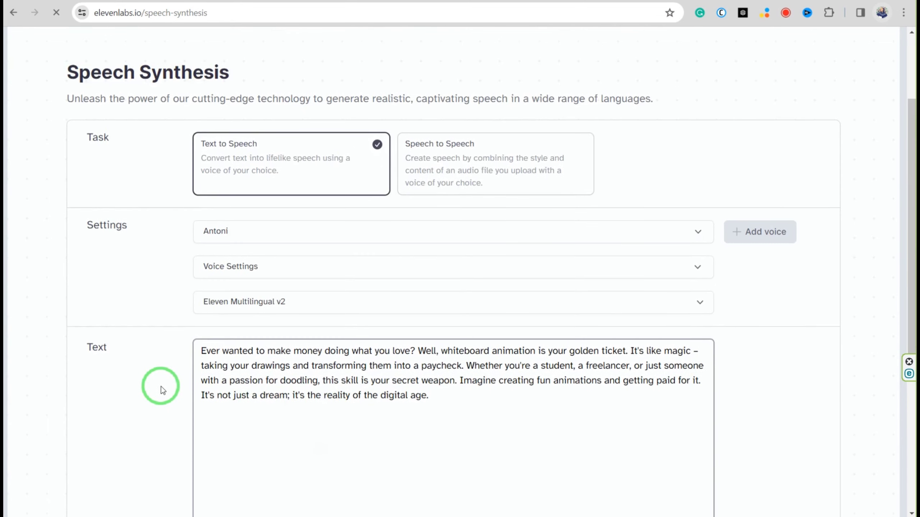
{"action": "scroll", "coordinate": [170, 380], "scroll_direction": "down", "scroll_amount": 3}
{"action": "scroll", "coordinate": [102, 160], "scroll_direction": "up", "scroll_amount": 2}
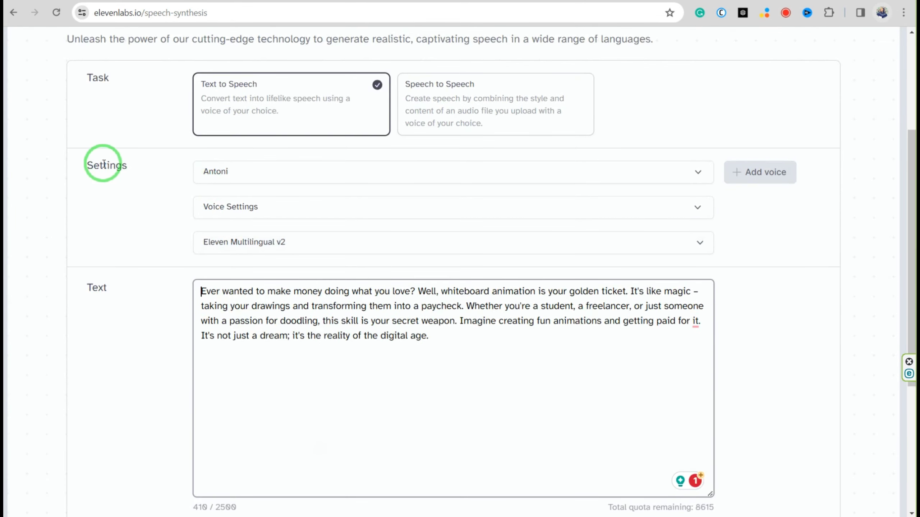
Generate the voice-over speech with the Antoni voice and download the audio file.
{"action": "left_click", "coordinate": [233, 176]}
{"action": "left_click", "coordinate": [243, 171]}
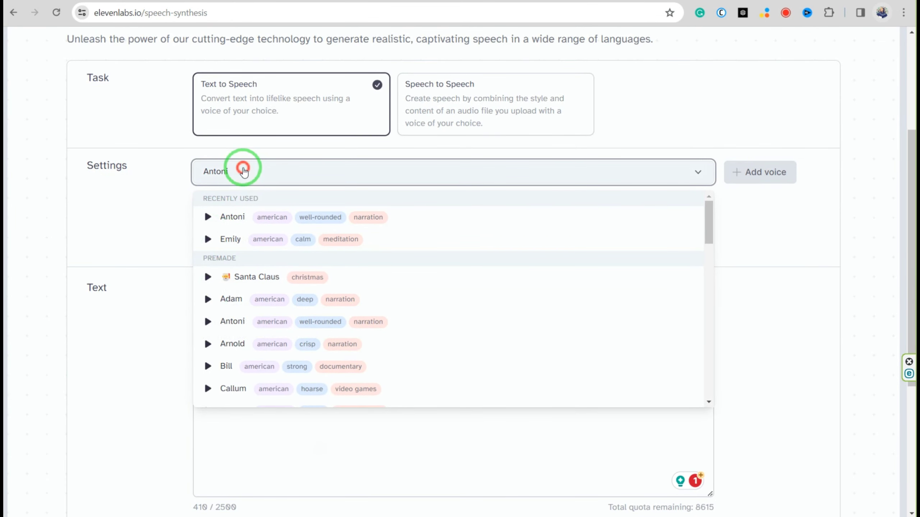
{"action": "left_click_drag", "start_coordinate": [201, 288], "coordinate": [354, 376]}
{"action": "scroll", "coordinate": [354, 376], "scroll_direction": "down", "scroll_amount": 3}
{"action": "left_click", "coordinate": [435, 417]}
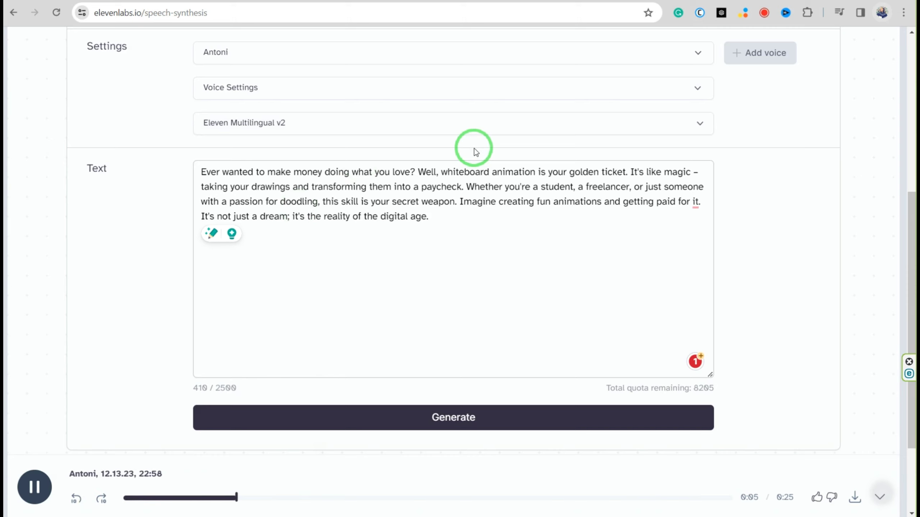
{"action": "left_click", "coordinate": [33, 488]}
{"action": "left_click", "coordinate": [853, 499]}
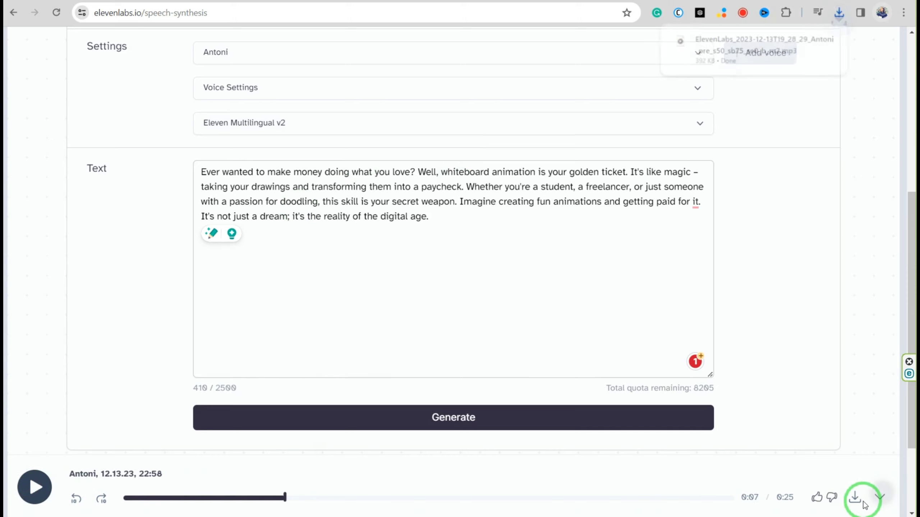
Switch back to Mango Whiteboard Animation Maker, show the sound line and add one more sound line to the timeline.
{"action": "left_click", "coordinate": [582, 515]}
{"action": "left_click", "coordinate": [308, 483]}
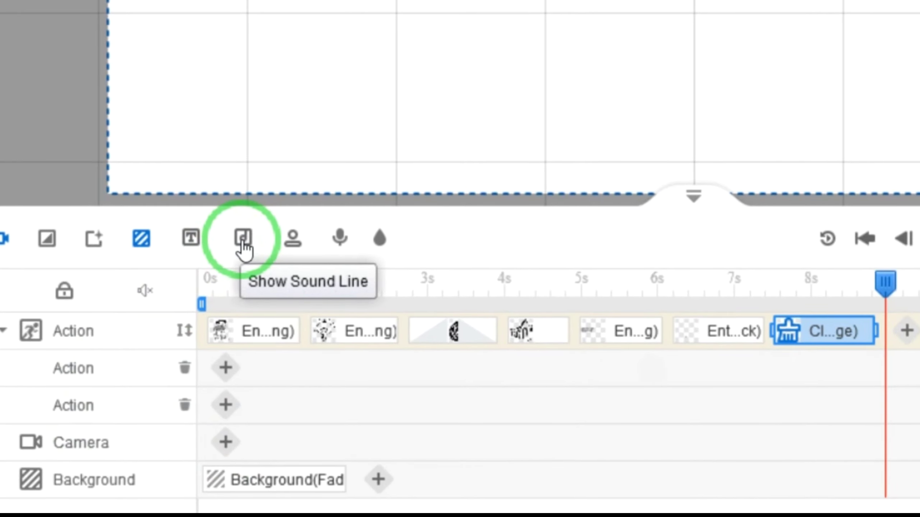
{"action": "left_click", "coordinate": [243, 240]}
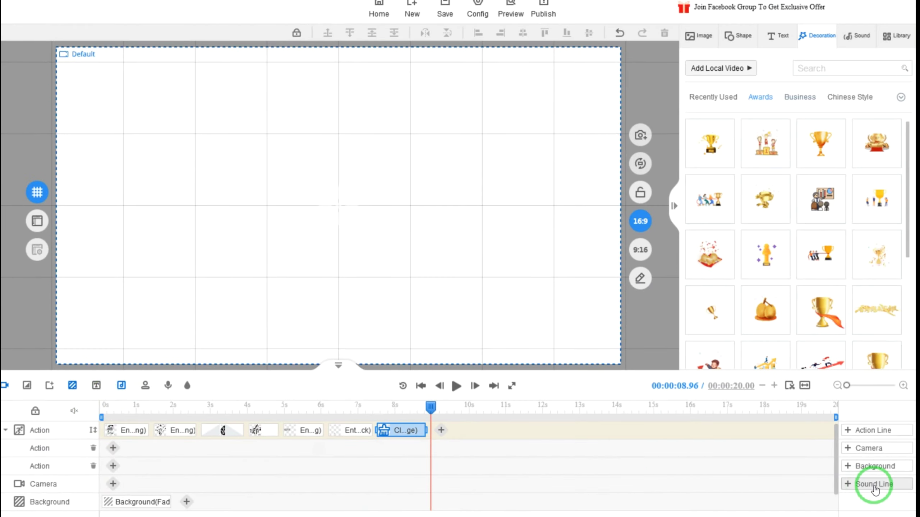
{"action": "left_click", "coordinate": [866, 489]}
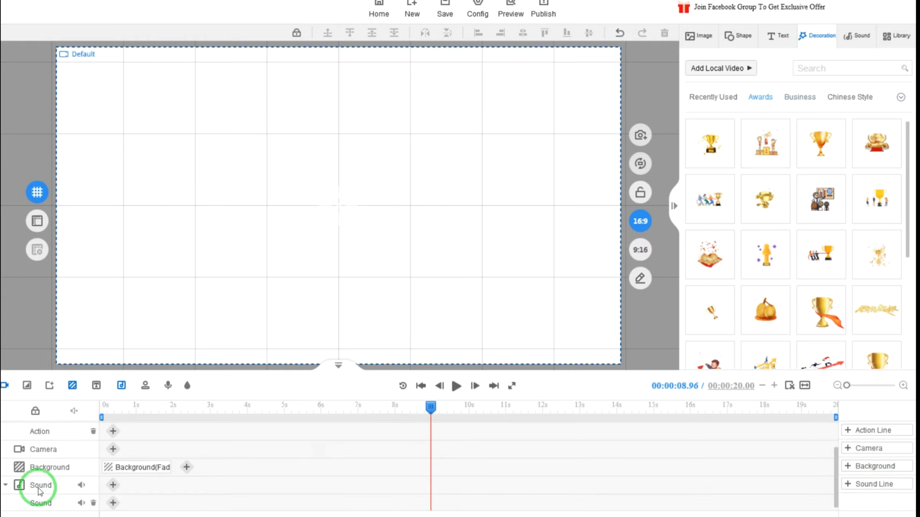
Add the downloaded ElevenLabs Antoni MP3 as a local sound with transcoding, and set its volume to 500%.
{"action": "left_click", "coordinate": [865, 35]}
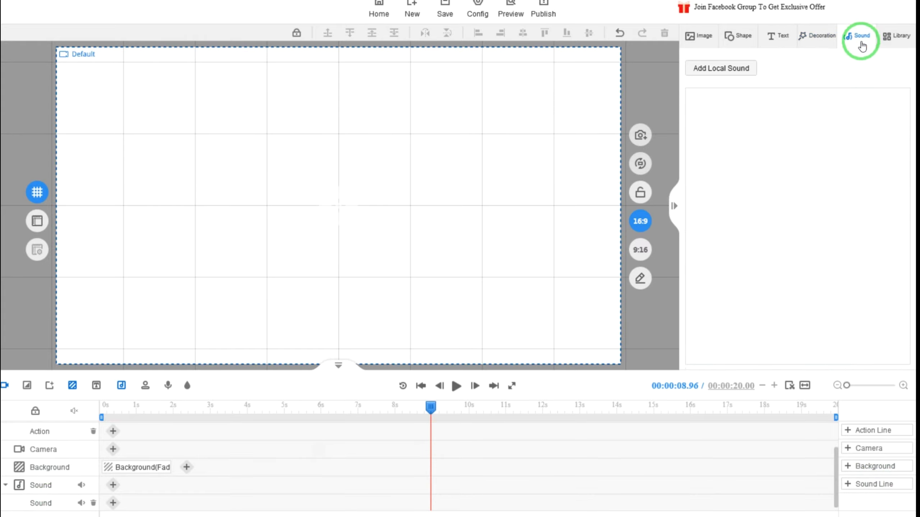
{"action": "left_click", "coordinate": [738, 69]}
{"action": "left_click", "coordinate": [184, 123]}
{"action": "left_click", "coordinate": [358, 243]}
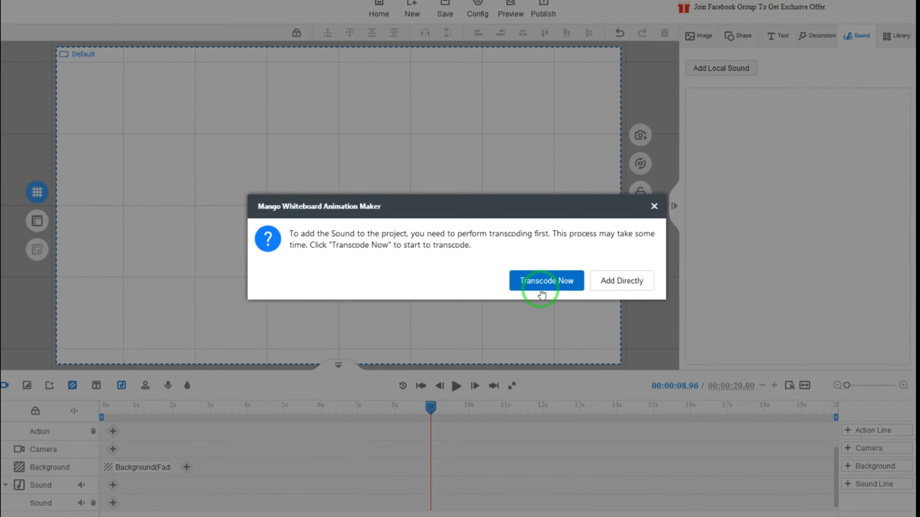
{"action": "left_click", "coordinate": [542, 290]}
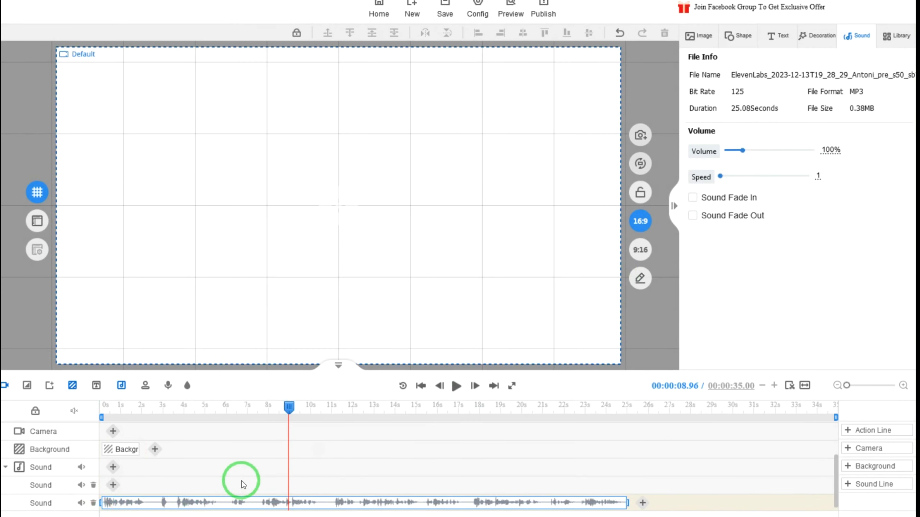
{"action": "scroll", "coordinate": [242, 485], "scroll_direction": "up", "scroll_amount": 1}
{"action": "left_click", "coordinate": [742, 151]}
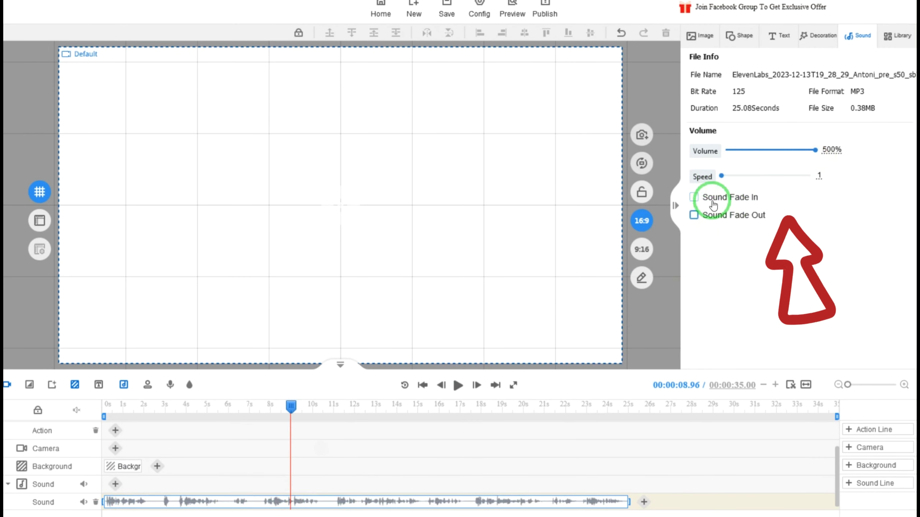
Delete the two empty action lines and hide the background line on the timeline.
{"action": "scroll", "coordinate": [593, 479], "scroll_direction": "up", "scroll_amount": 2}
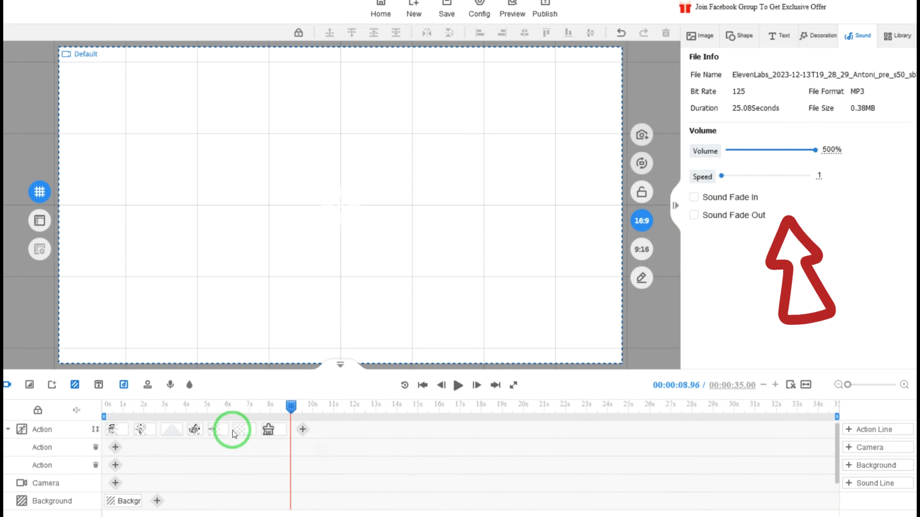
{"action": "left_click_drag", "start_coordinate": [159, 409], "coordinate": [93, 421]}
{"action": "scroll", "coordinate": [126, 441], "scroll_direction": "down", "scroll_amount": 1}
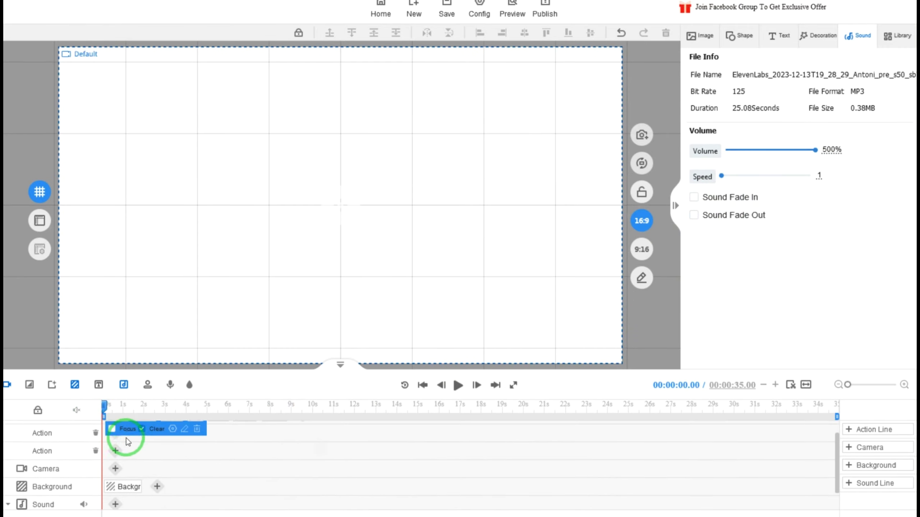
{"action": "left_click", "coordinate": [95, 446]}
{"action": "left_click", "coordinate": [95, 445]}
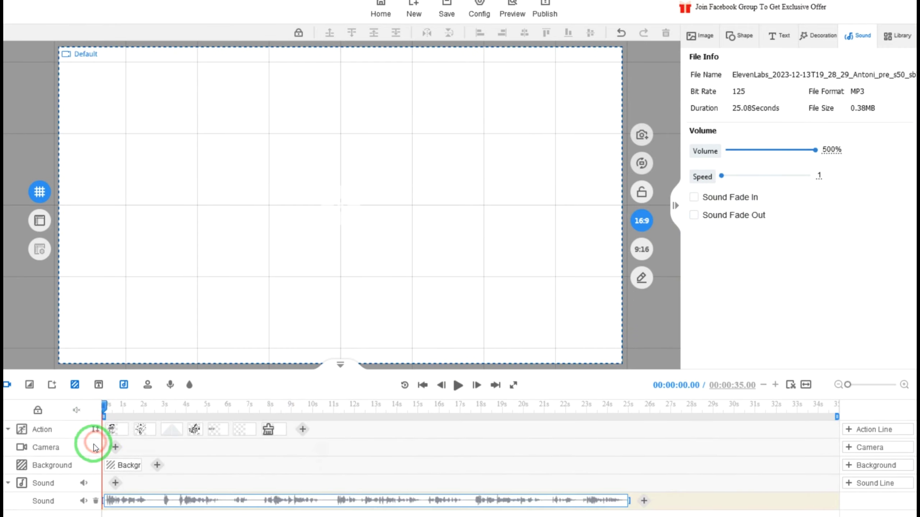
{"action": "left_click", "coordinate": [76, 386]}
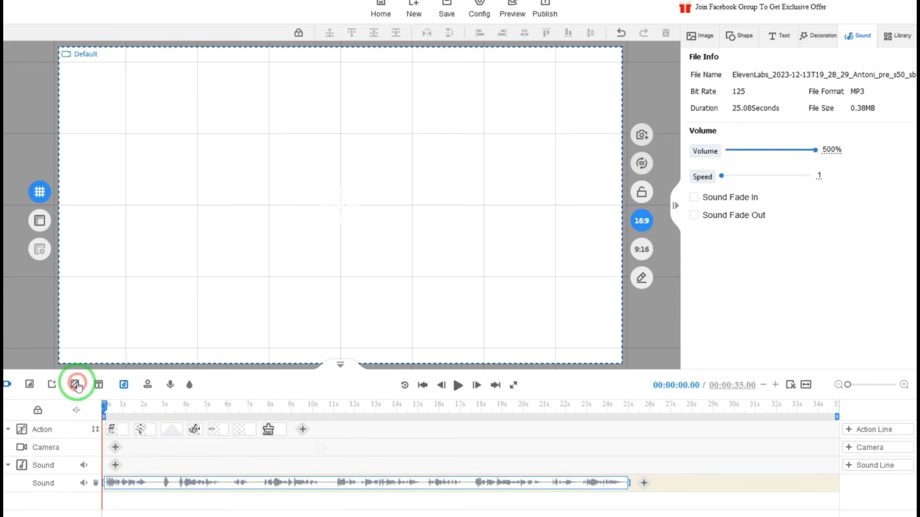
Play the first seconds of the animation to check the drawings against the voice-over.
{"action": "left_click", "coordinate": [459, 386]}
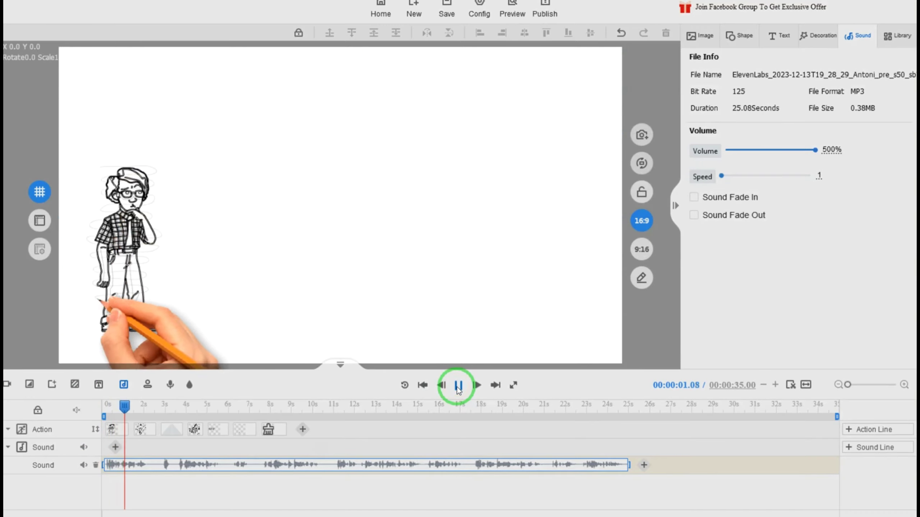
{"action": "left_click", "coordinate": [458, 385]}
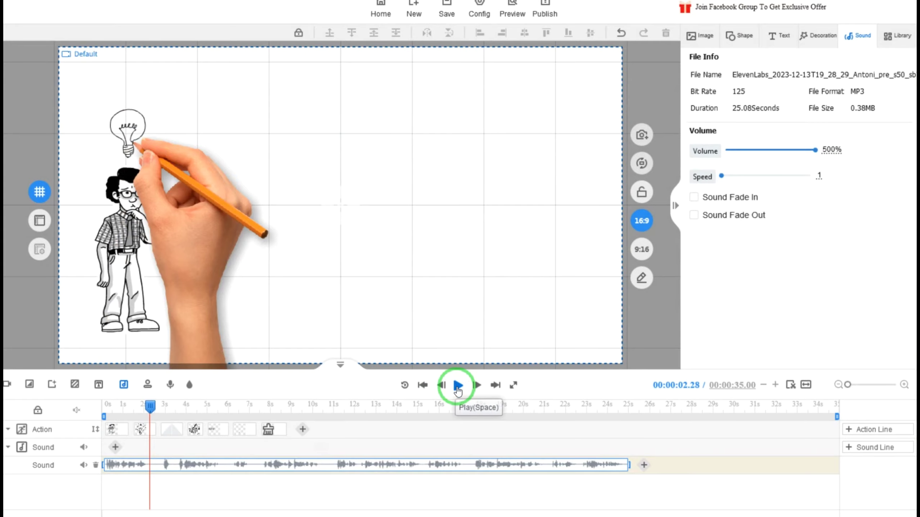
{"action": "left_click", "coordinate": [458, 386]}
{"action": "left_click", "coordinate": [458, 385]}
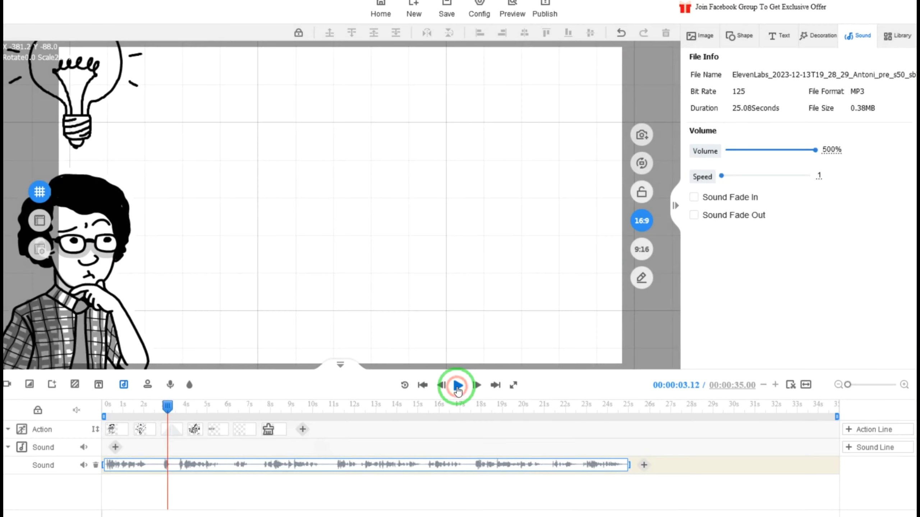
Retime the action clips to the voice-over, with the coins clip at about 2.2 to 3.8 s and the title at 4.8 to 6.0 s.
{"action": "left_click", "coordinate": [143, 430]}
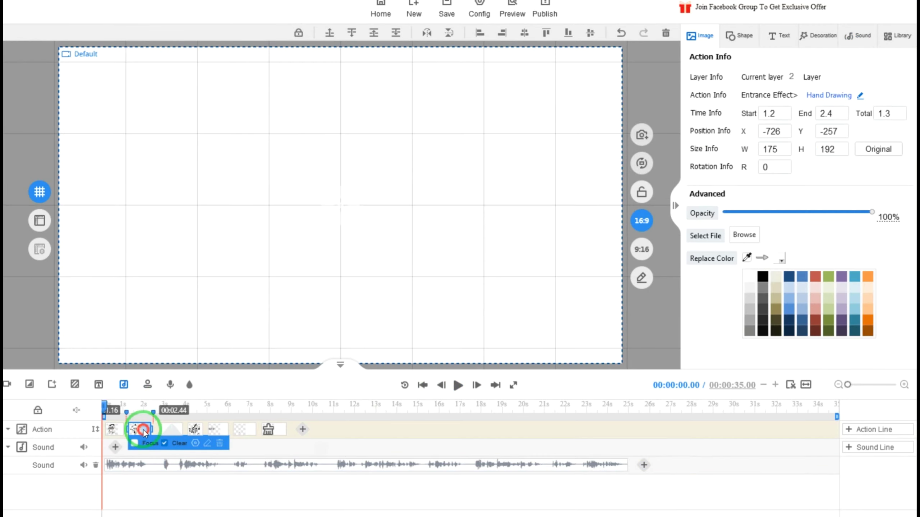
{"action": "left_click", "coordinate": [167, 431]}
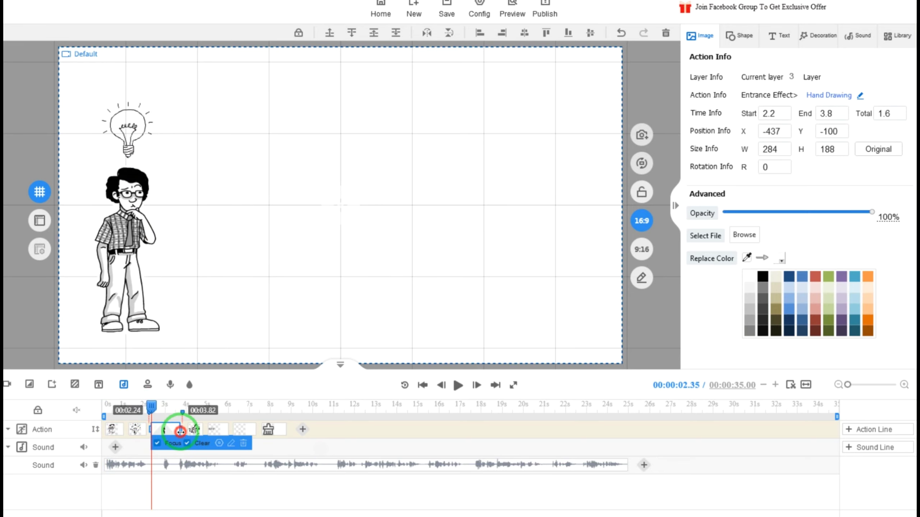
{"action": "left_click", "coordinate": [192, 430]}
{"action": "left_click", "coordinate": [215, 430]}
Add the local sound "coins dropping sfx" from the sound effect folder in video 5, with the playhead at about 3.3 s.
{"action": "left_click", "coordinate": [171, 405]}
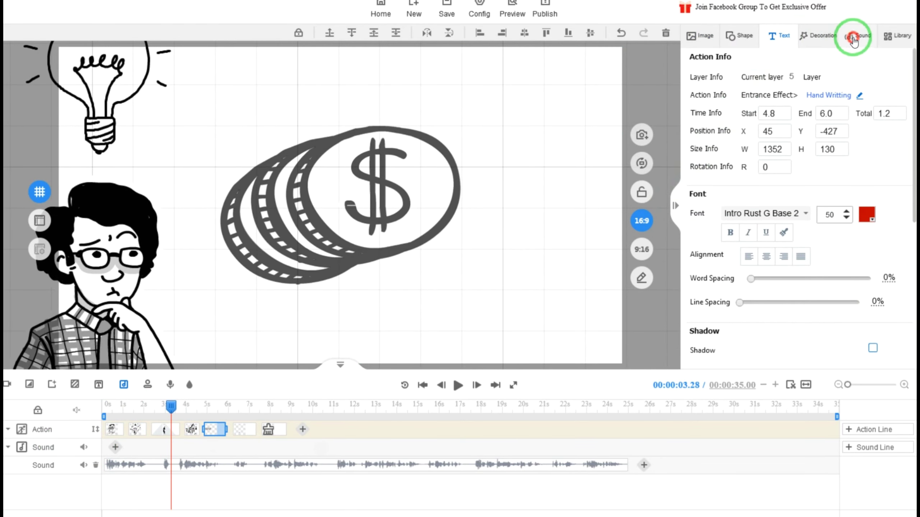
{"action": "left_click", "coordinate": [854, 38]}
{"action": "left_click", "coordinate": [716, 68]}
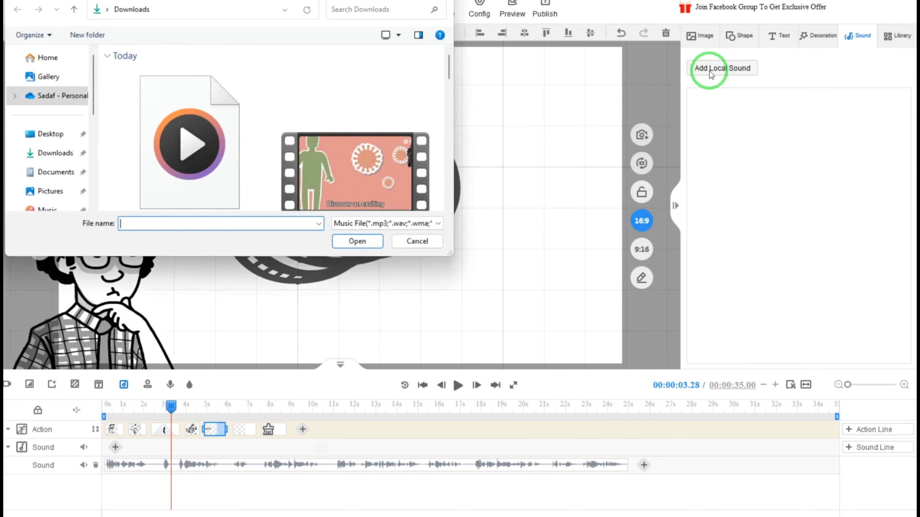
{"action": "scroll", "coordinate": [91, 144], "scroll_direction": "down", "scroll_amount": 5}
{"action": "left_click", "coordinate": [58, 149]}
{"action": "double_click", "coordinate": [151, 160]}
{"action": "double_click", "coordinate": [123, 76]}
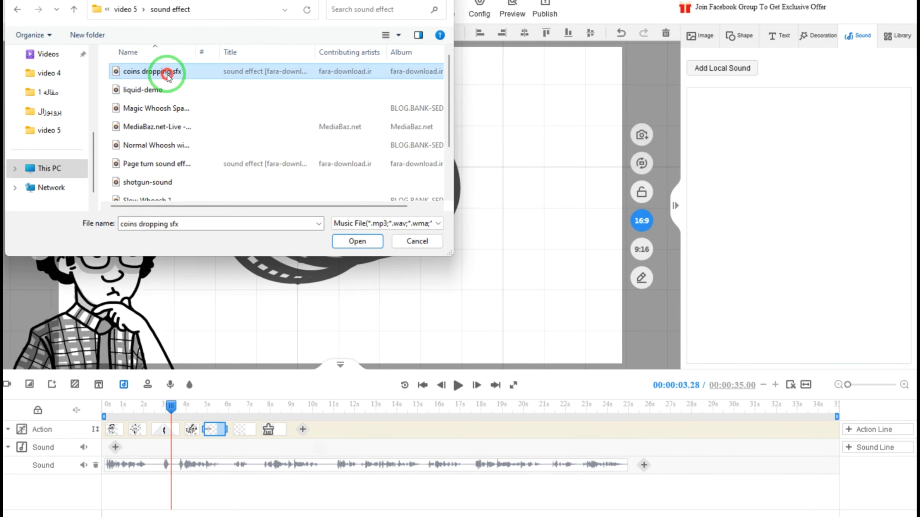
{"action": "key", "text": "Return"}
Move the coins dropping sound clip up onto the empty main sound line.
{"action": "left_click", "coordinate": [184, 482]}
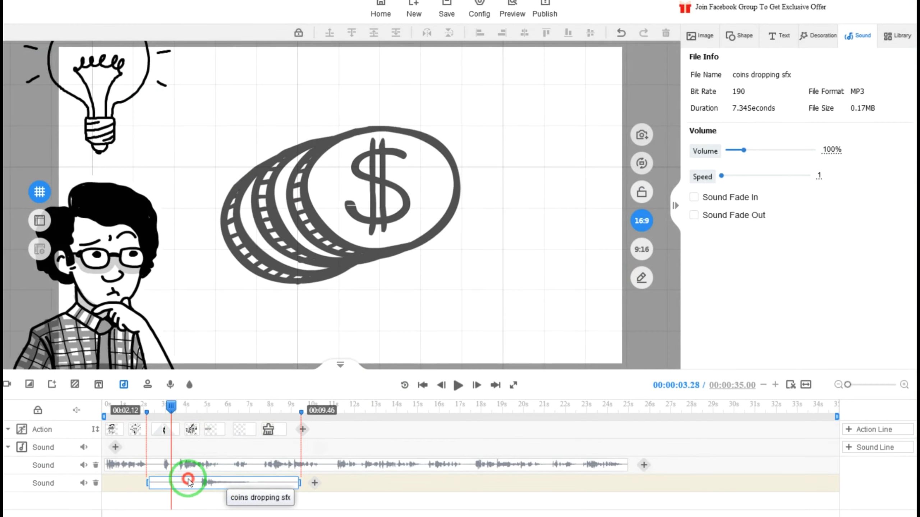
{"action": "left_click", "coordinate": [191, 484]}
{"action": "left_click_drag", "start_coordinate": [192, 484], "coordinate": [211, 454]}
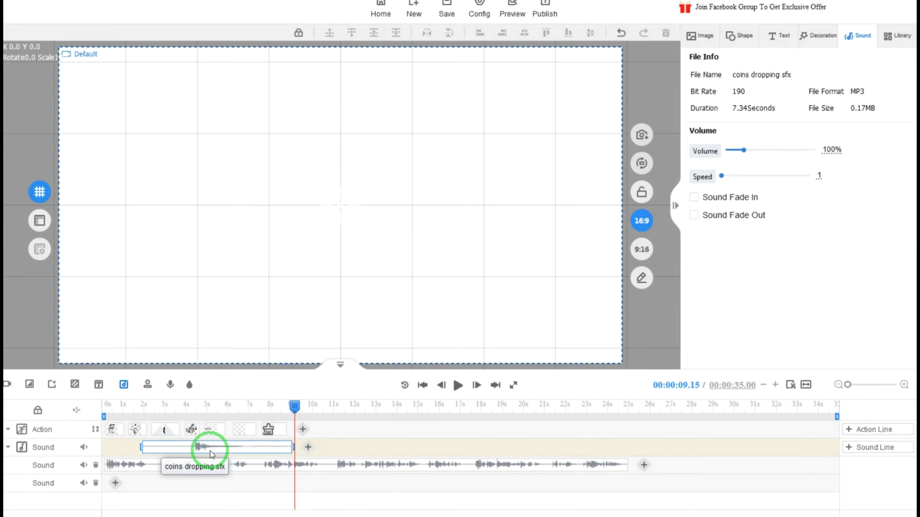
Split the coins dropping sound before and after its audible part, and delete the leading and trailing pieces.
{"action": "right_click", "coordinate": [182, 445]}
{"action": "left_click", "coordinate": [226, 324]}
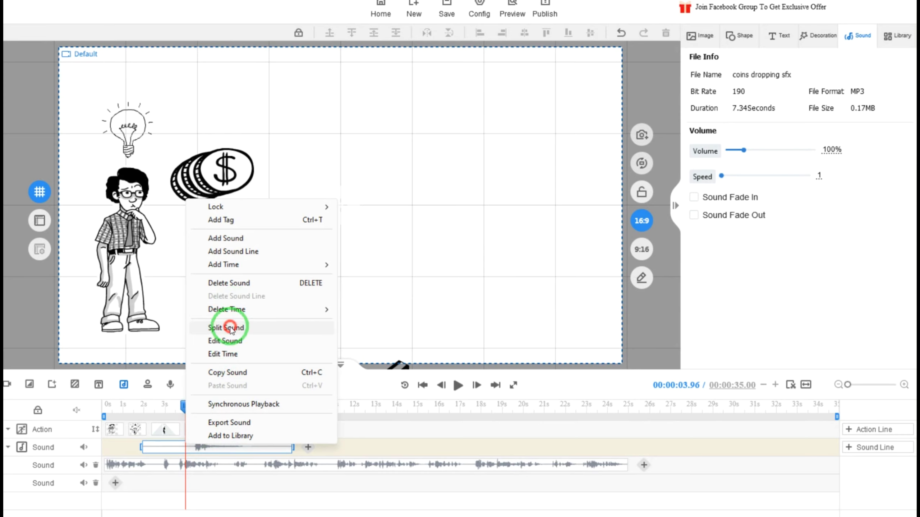
{"action": "left_click", "coordinate": [228, 448]}
{"action": "right_click", "coordinate": [227, 447]}
{"action": "left_click", "coordinate": [267, 331]}
{"action": "right_click", "coordinate": [284, 447]}
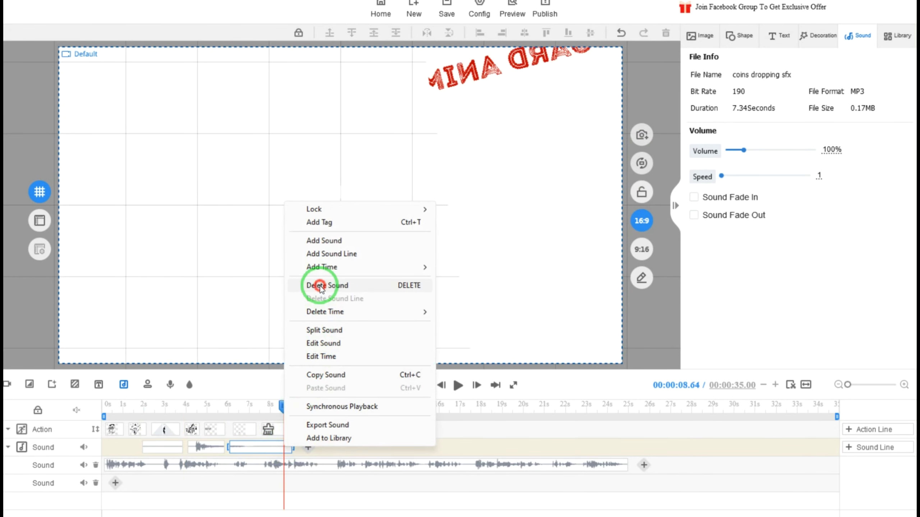
{"action": "left_click", "coordinate": [320, 285]}
{"action": "right_click", "coordinate": [172, 445]}
{"action": "left_click", "coordinate": [216, 251]}
Align the trimmed coin sound with the coins clip, set its volume to 257% and play the animation from the start.
{"action": "left_click_drag", "start_coordinate": [203, 446], "coordinate": [155, 452]}
{"action": "left_click", "coordinate": [458, 385]}
{"action": "left_click", "coordinate": [108, 410]}
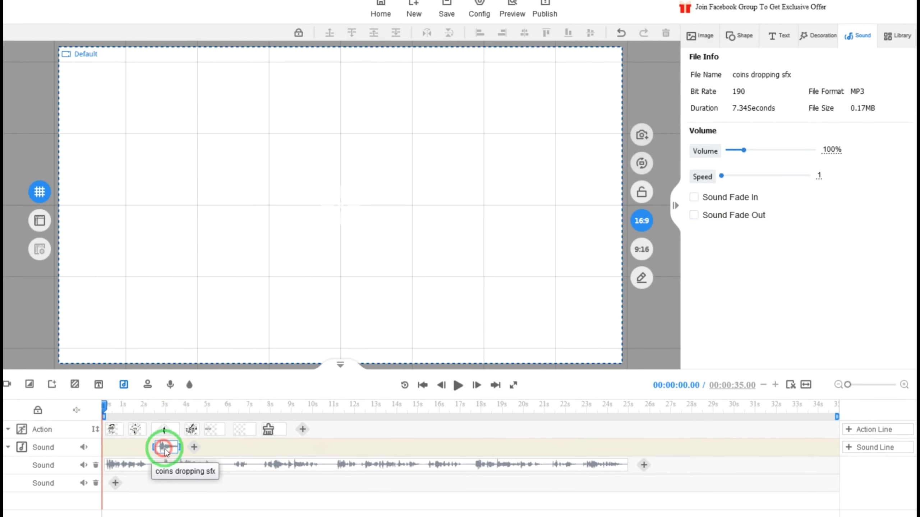
{"action": "left_click", "coordinate": [458, 386]}
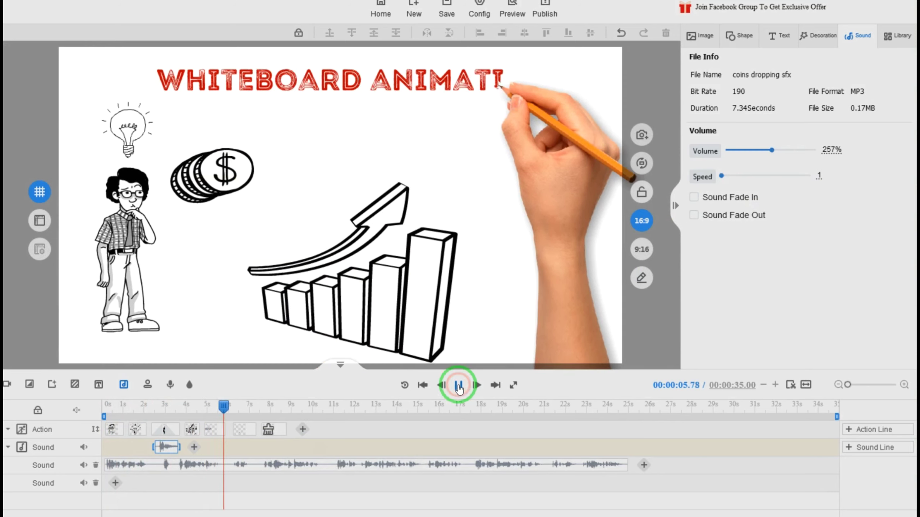
{"action": "left_click", "coordinate": [458, 385]}
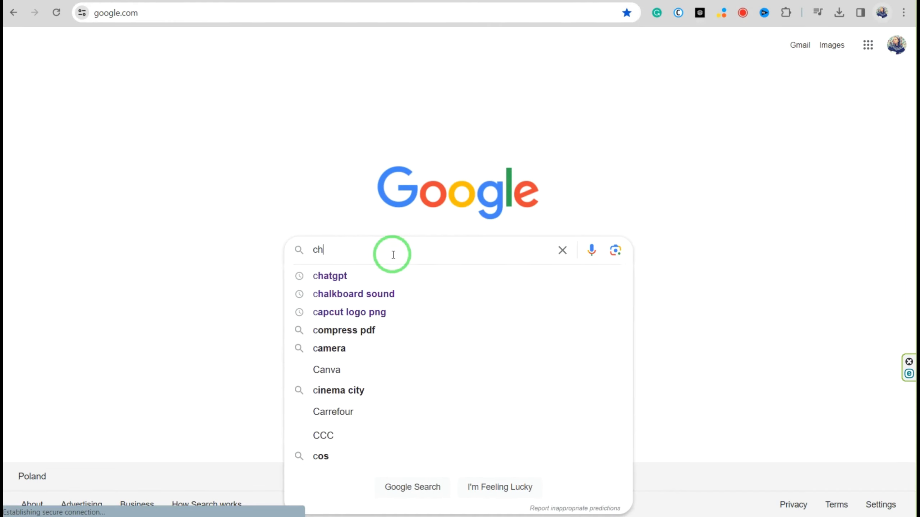
Search Google for "chalkboard sound" and open Pixabay's free chalkboard sound effects page.
{"action": "type", "text": "halk"}
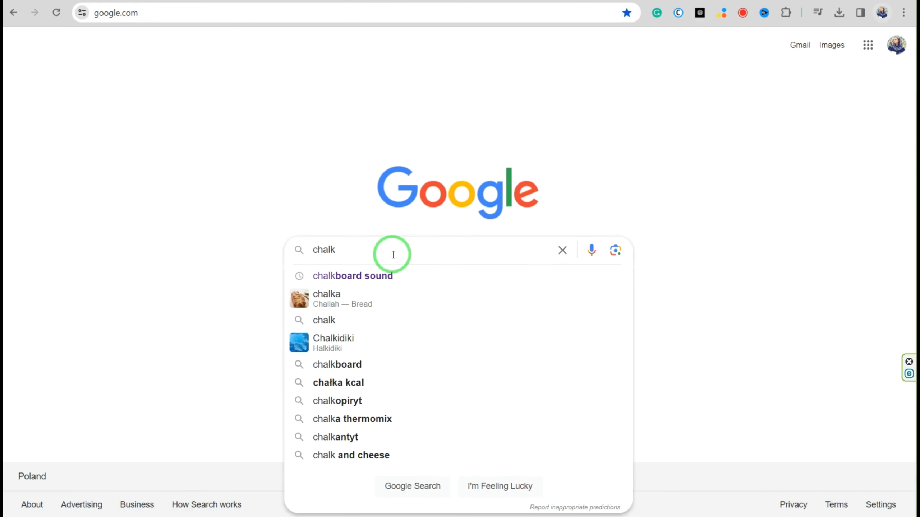
{"action": "left_click", "coordinate": [377, 272]}
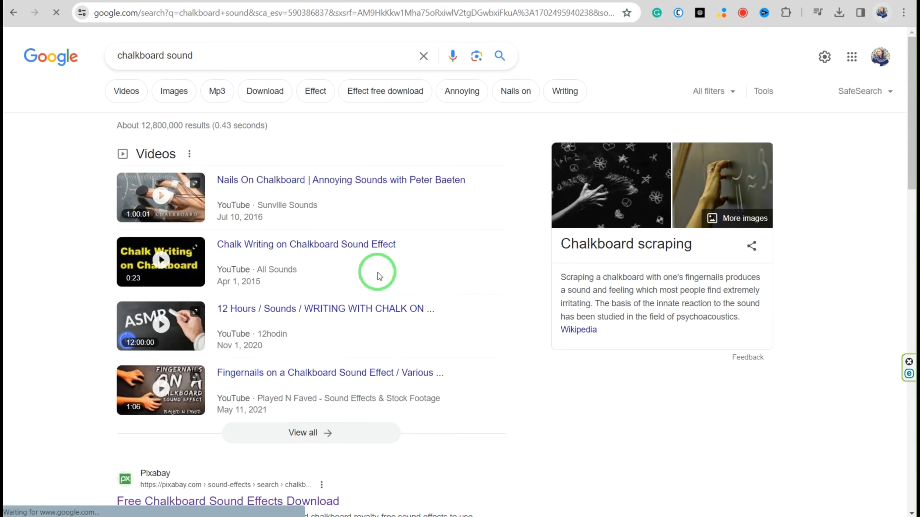
{"action": "scroll", "coordinate": [234, 420], "scroll_direction": "down", "scroll_amount": 4}
{"action": "left_click", "coordinate": [182, 383]}
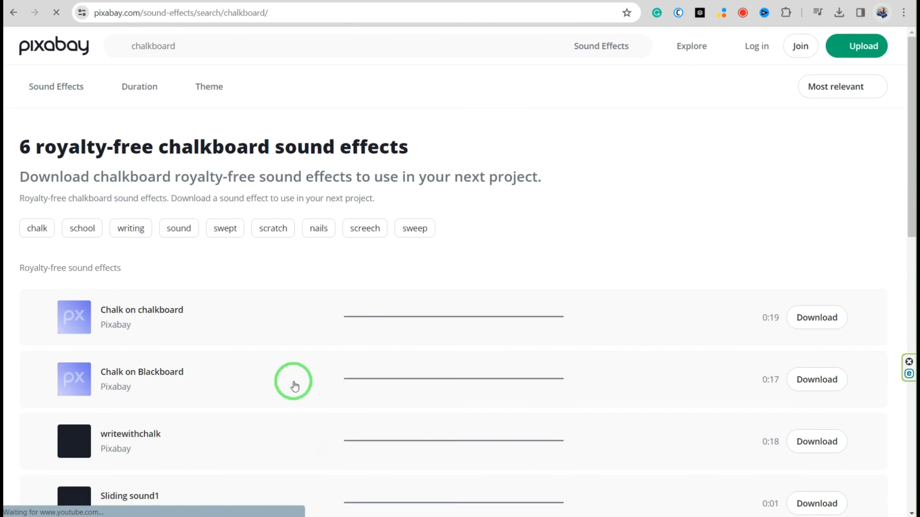
Preview the "Chalk on chalkboard" sound effect on Pixabay and download it.
{"action": "left_click", "coordinate": [38, 317]}
{"action": "scroll", "coordinate": [434, 290], "scroll_direction": "down", "scroll_amount": 2}
{"action": "left_click", "coordinate": [820, 258]}
{"action": "left_click", "coordinate": [471, 341]}
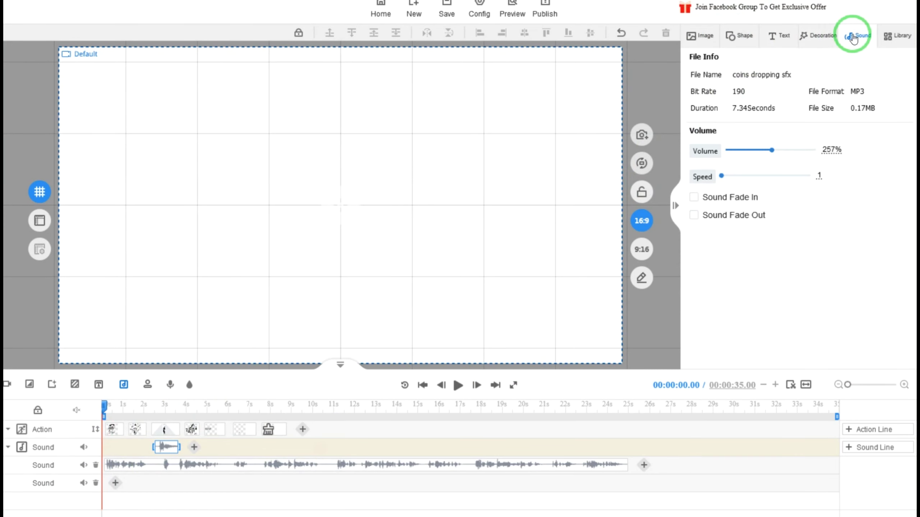
Add the local sound chalk-on-chalkboard-32542 at the start of the main sound line and split it at about 2 s.
{"action": "left_click", "coordinate": [854, 35]}
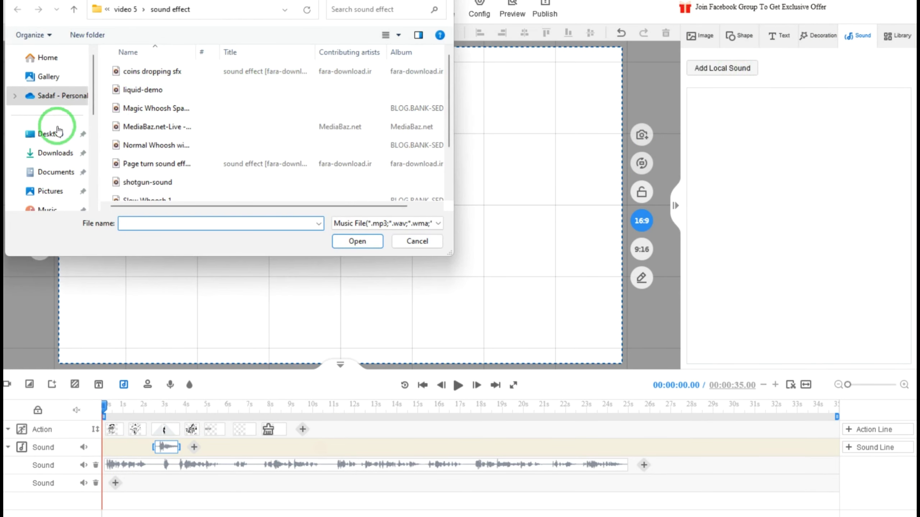
{"action": "double_click", "coordinate": [277, 80]}
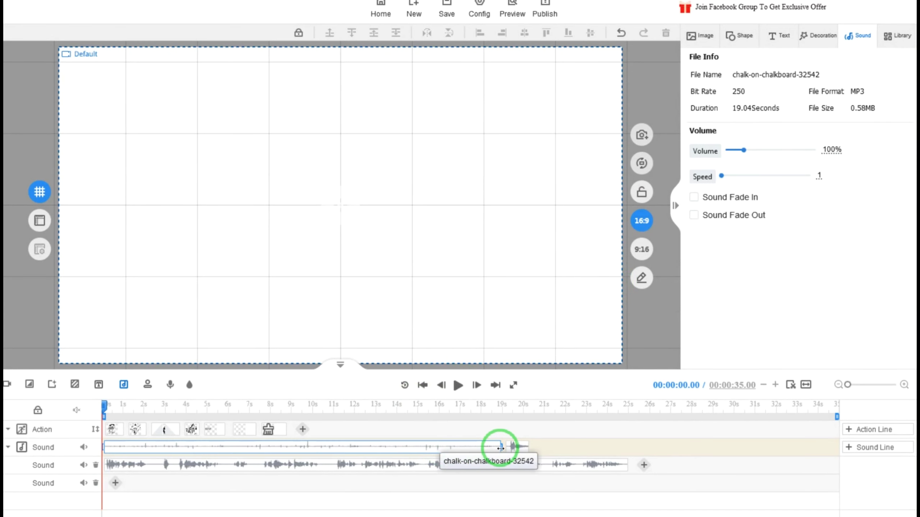
{"action": "left_click", "coordinate": [151, 405]}
{"action": "left_click", "coordinate": [199, 465]}
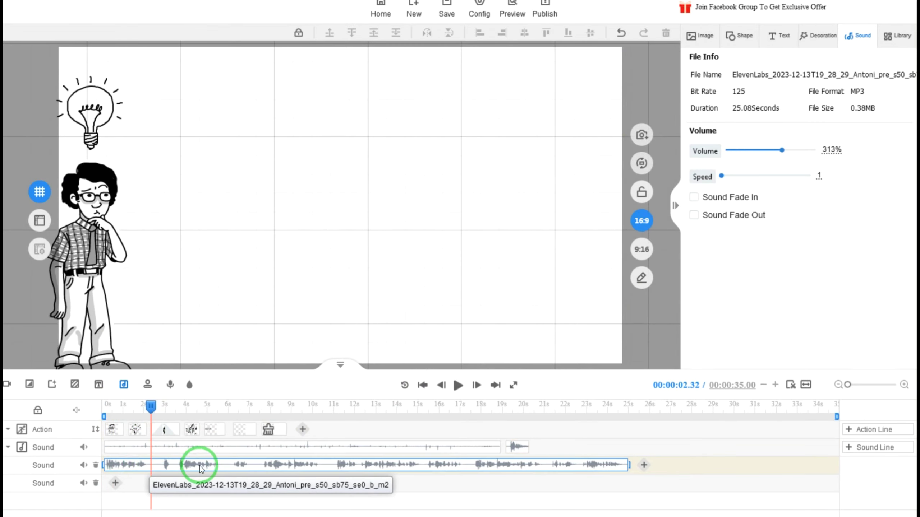
{"action": "left_click", "coordinate": [144, 455]}
{"action": "left_click_drag", "start_coordinate": [151, 451], "coordinate": [150, 451]}
{"action": "right_click", "coordinate": [155, 451]}
{"action": "left_click", "coordinate": [187, 332]}
Move the coins dropping sound back behind the first chalk piece, and place the remaining chalk piece after it on the main sound line.
{"action": "left_click_drag", "start_coordinate": [297, 449], "coordinate": [360, 483]}
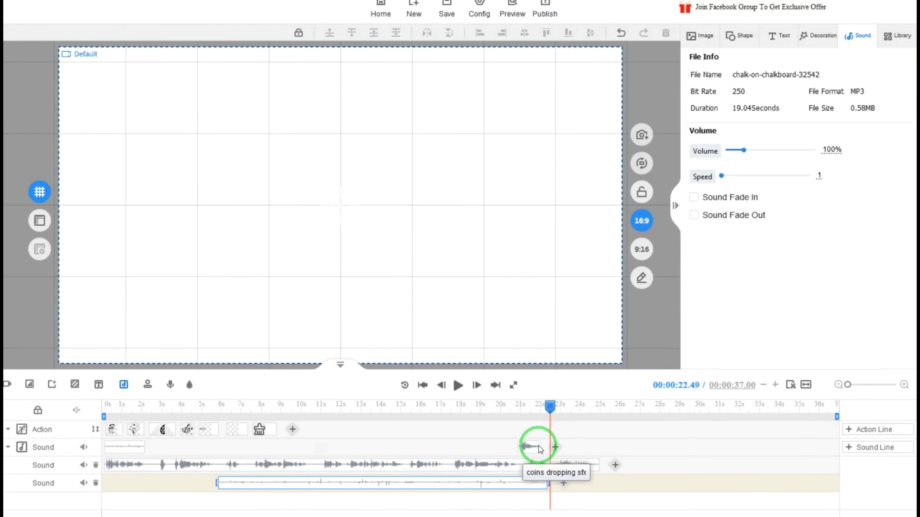
{"action": "left_click_drag", "start_coordinate": [538, 449], "coordinate": [145, 451]}
{"action": "left_click_drag", "start_coordinate": [491, 483], "coordinate": [448, 445]}
Preview the animation from the start to check the voice-over, coin and chalk sounds.
{"action": "left_click", "coordinate": [618, 51]}
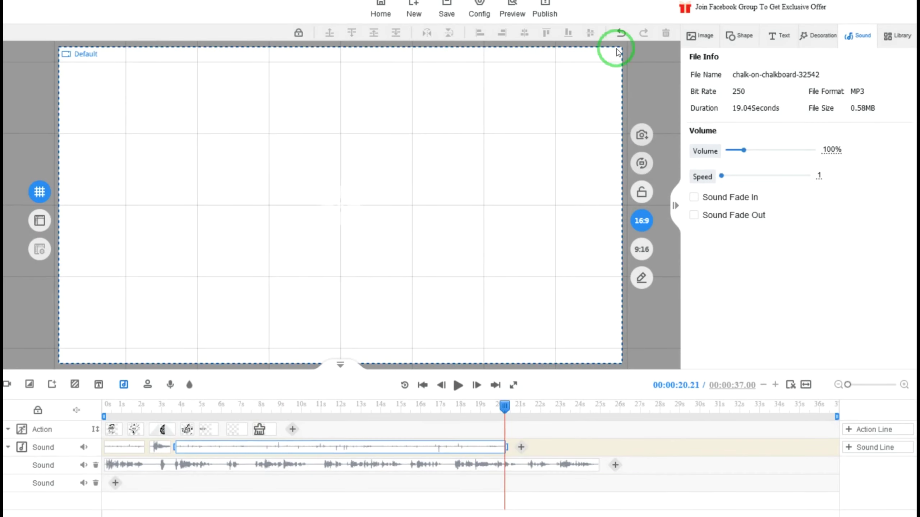
{"action": "left_click", "coordinate": [514, 7]}
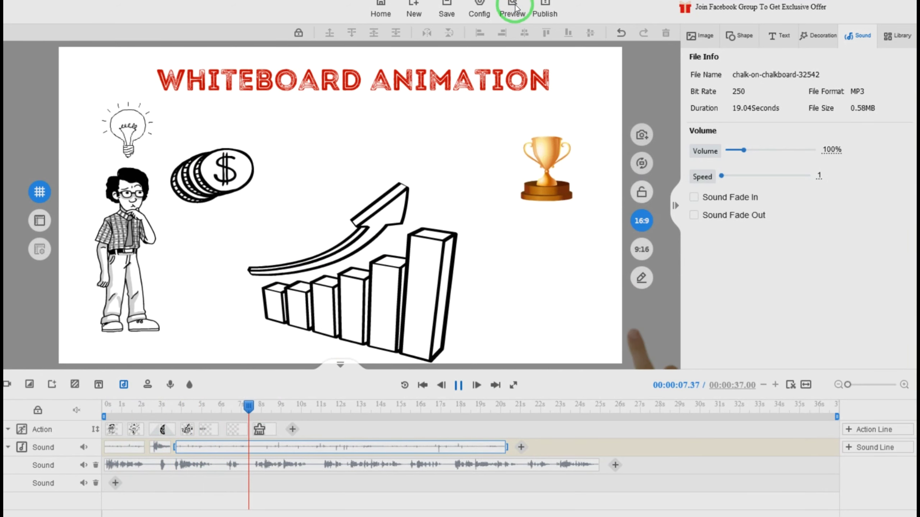
{"action": "left_click", "coordinate": [517, 8]}
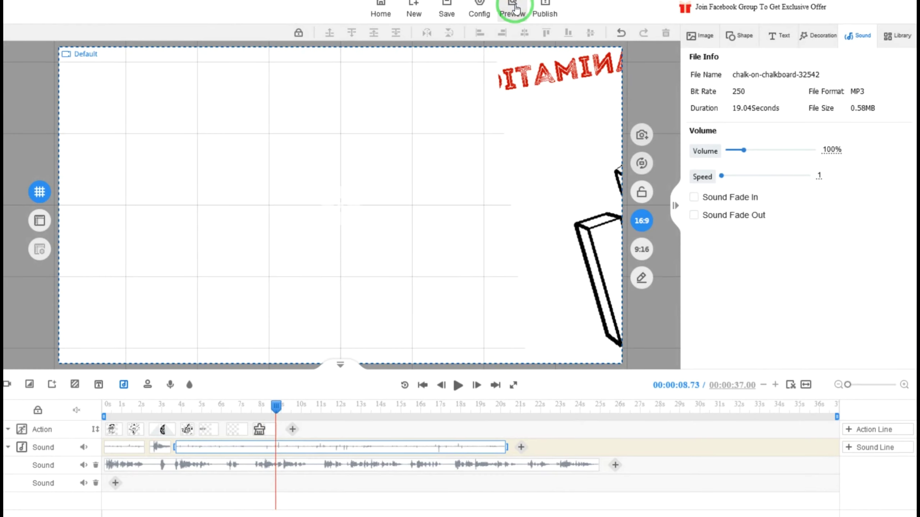
{"action": "left_click", "coordinate": [570, 162]}
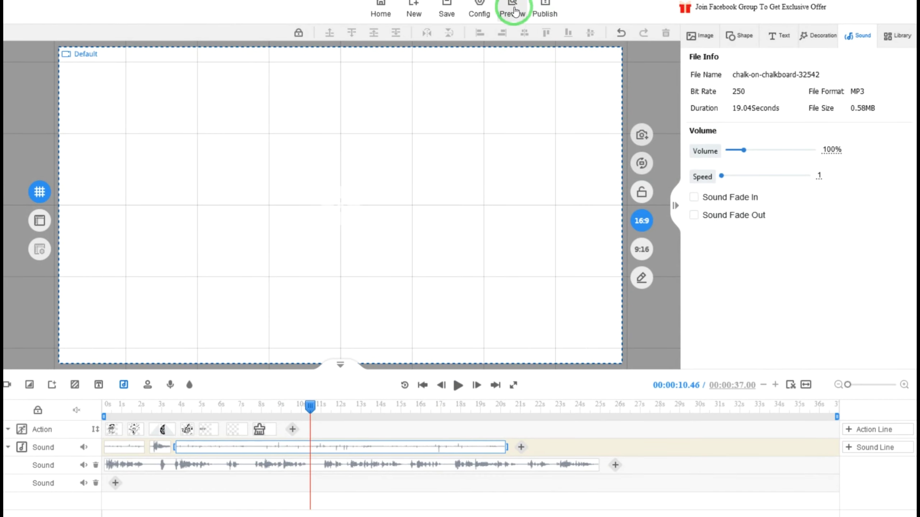
Publish the project as a 576P .mp4 video at 30 fps to Documents\action\New-Project.mp4.
{"action": "left_click", "coordinate": [545, 5]}
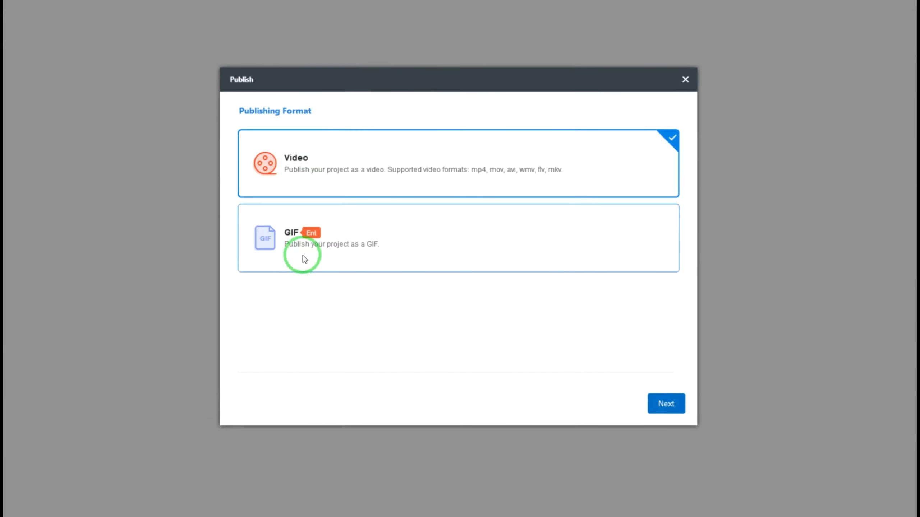
{"action": "left_click", "coordinate": [665, 403]}
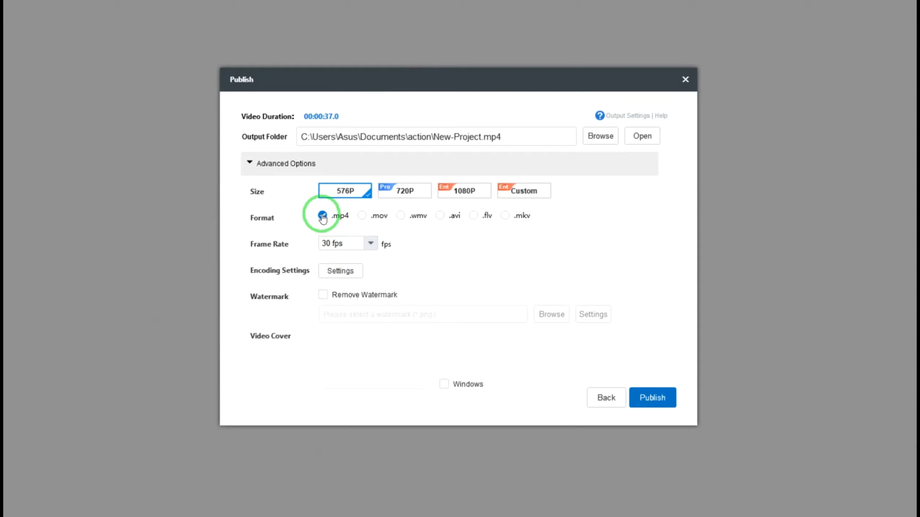
{"action": "left_click", "coordinate": [653, 398]}
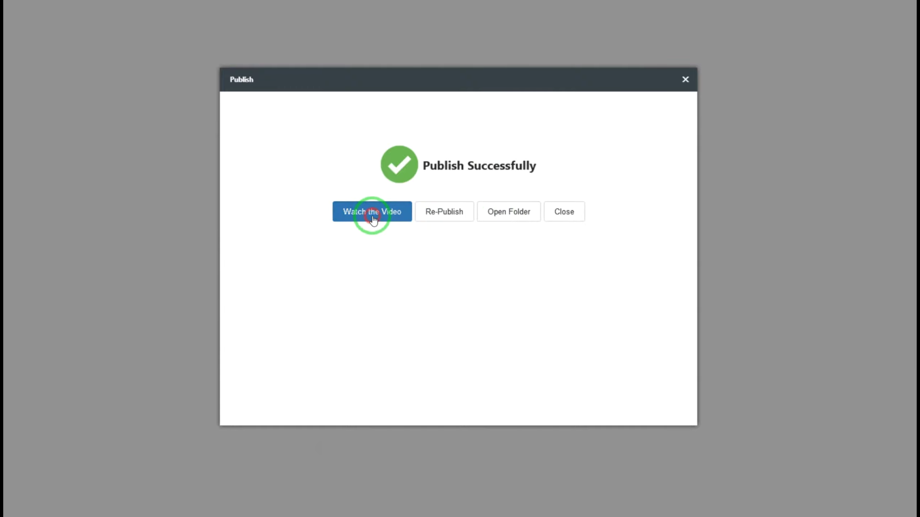
Watch the published New-Project video and close the media player.
{"action": "left_click", "coordinate": [373, 216]}
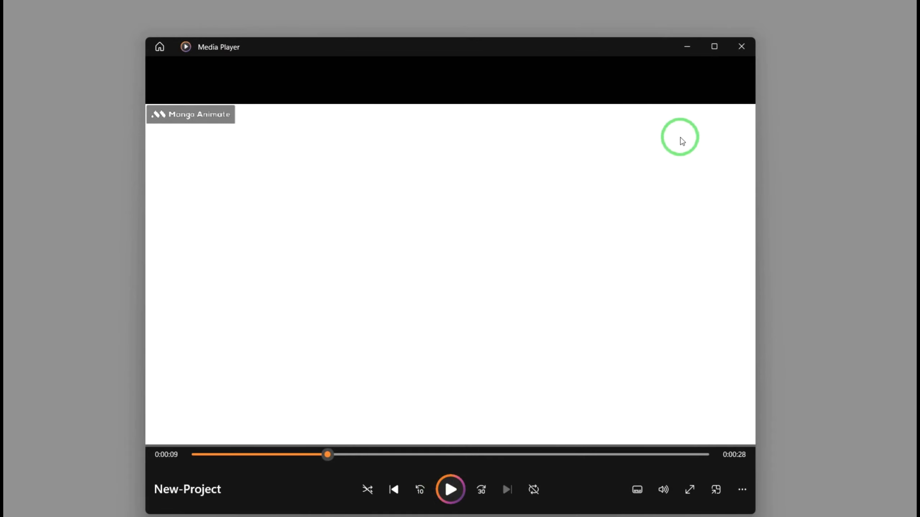
{"action": "left_click", "coordinate": [741, 47]}
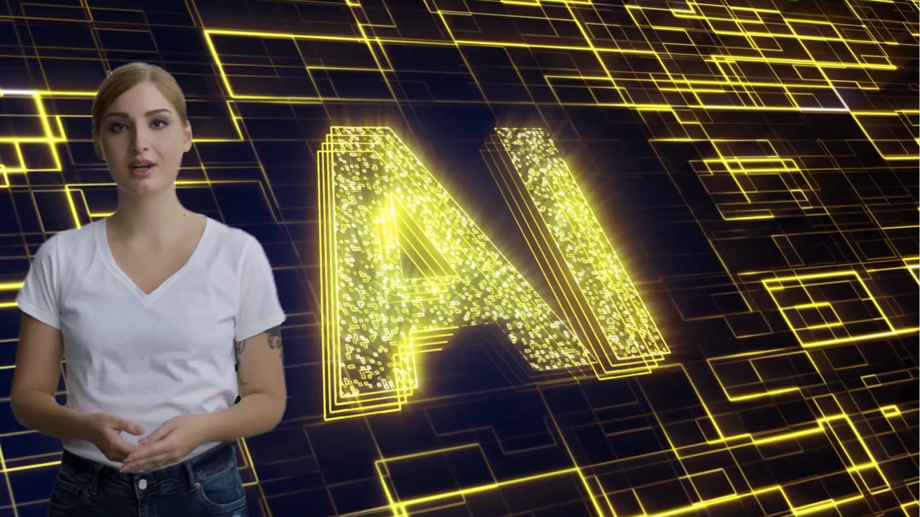